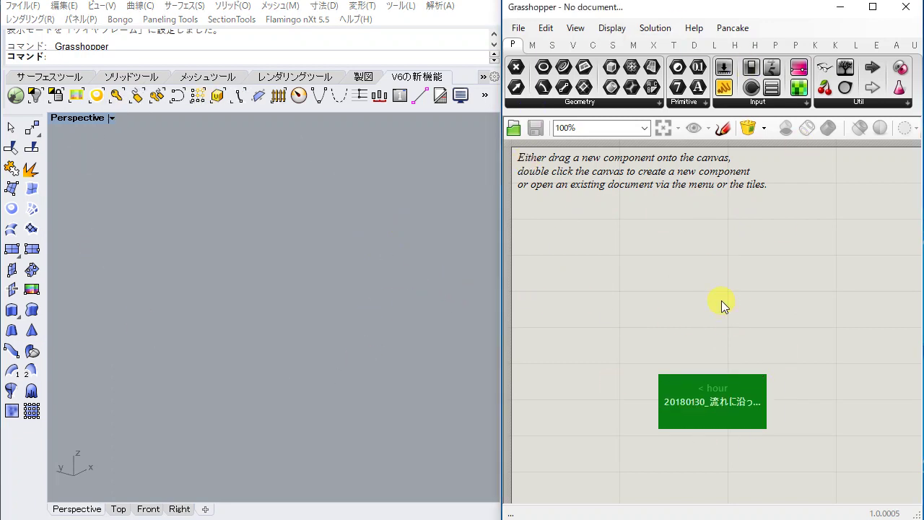
Open the Rhino model 20180130_流れに沿った六角形パターン.3dm from the GH_texture folder.
{"action": "left_click", "coordinate": [19, 7]}
{"action": "left_click", "coordinate": [36, 35]}
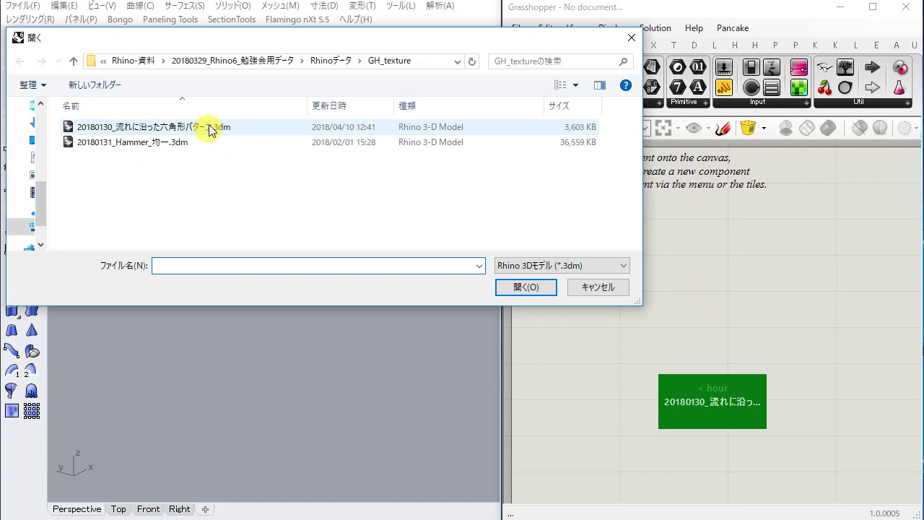
{"action": "left_click", "coordinate": [214, 128]}
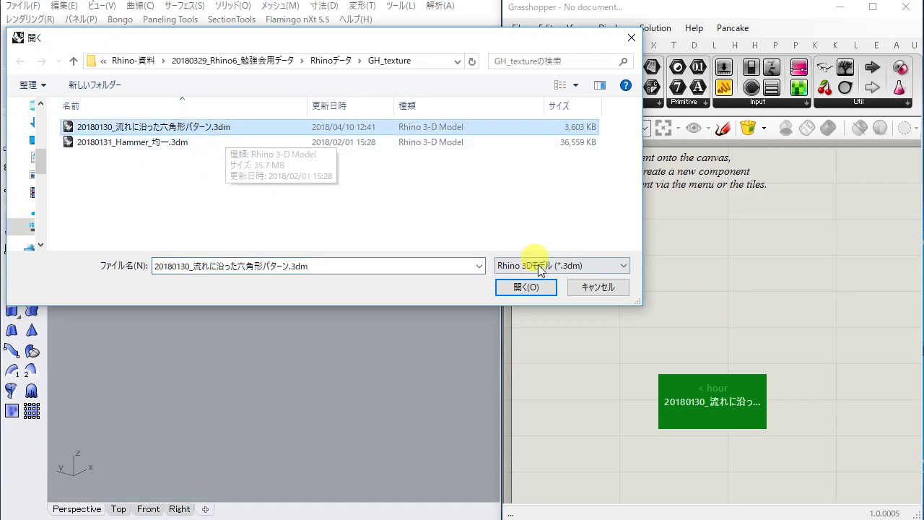
{"action": "left_click", "coordinate": [528, 286]}
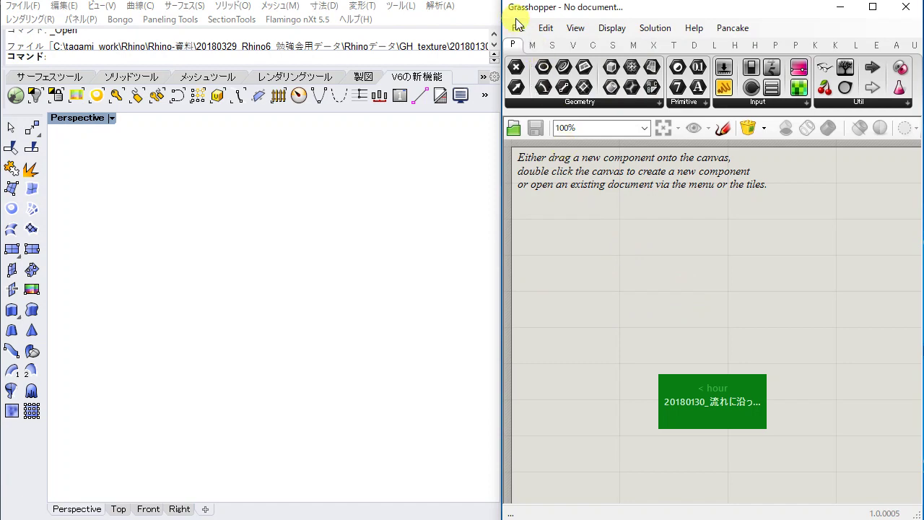
In Grasshopper, open the definition 20180130_流れに沿った六角形パターン_ムービー作成用.gh from the GH_texture folder.
{"action": "left_click", "coordinate": [517, 28]}
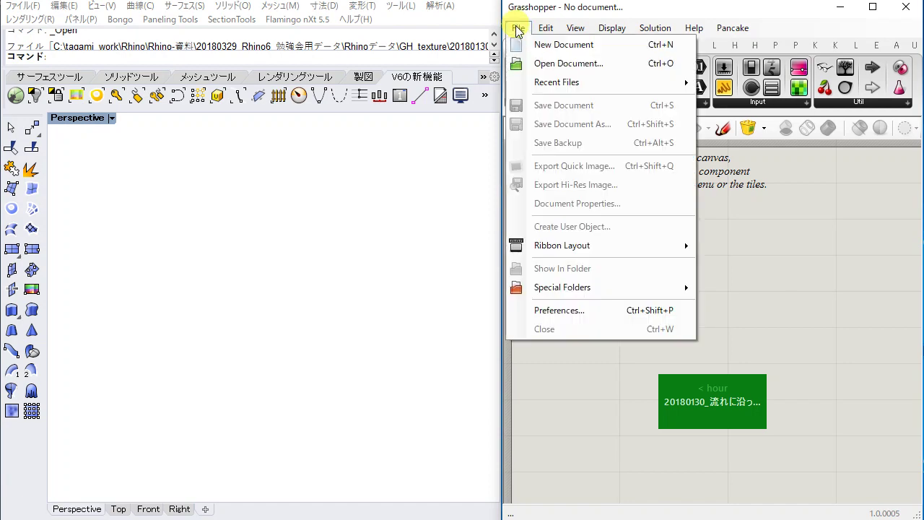
{"action": "left_click", "coordinate": [527, 62]}
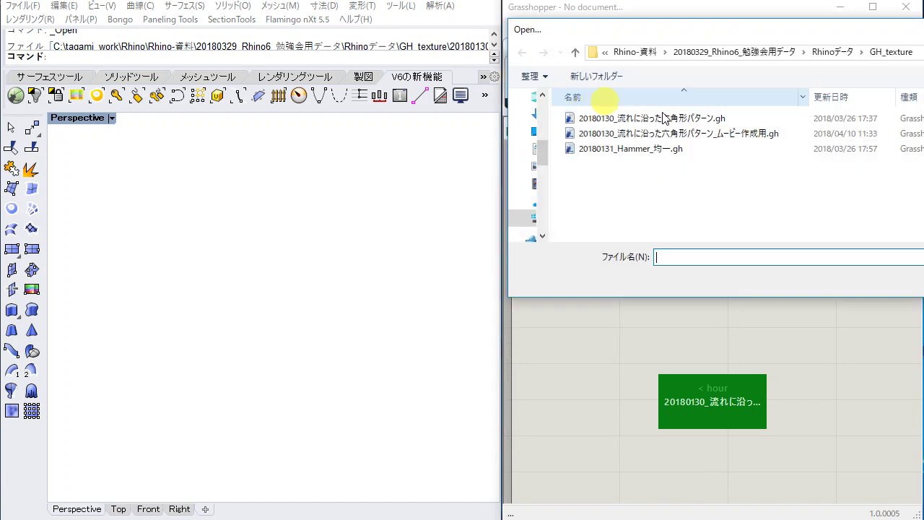
{"action": "left_click", "coordinate": [754, 133]}
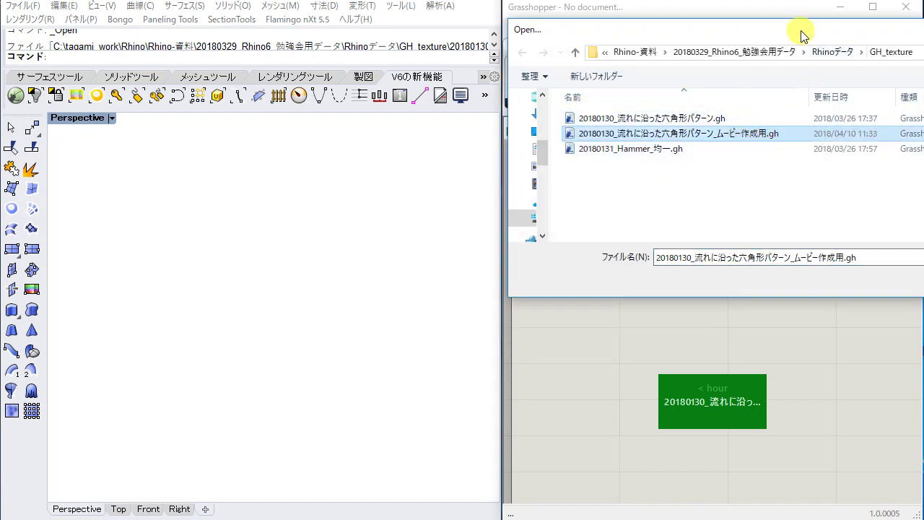
{"action": "left_click_drag", "start_coordinate": [790, 30], "coordinate": [545, 36]}
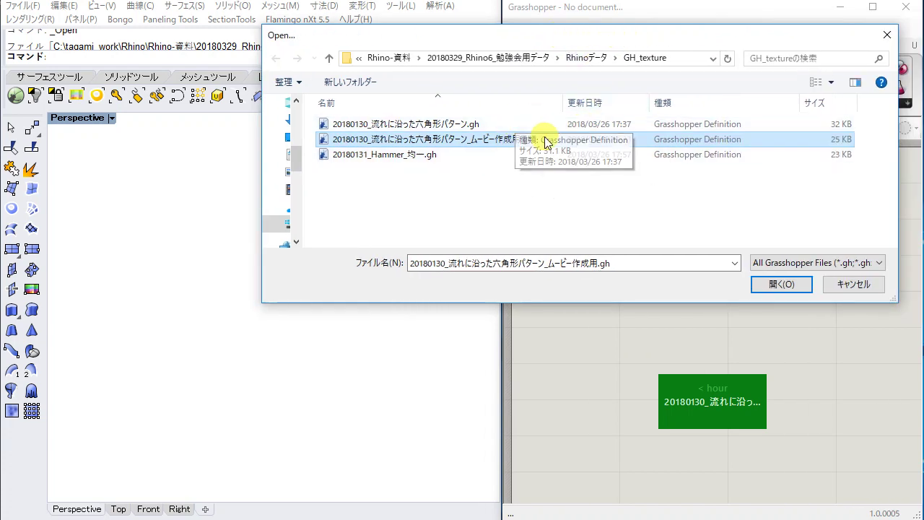
{"action": "left_click", "coordinate": [778, 284]}
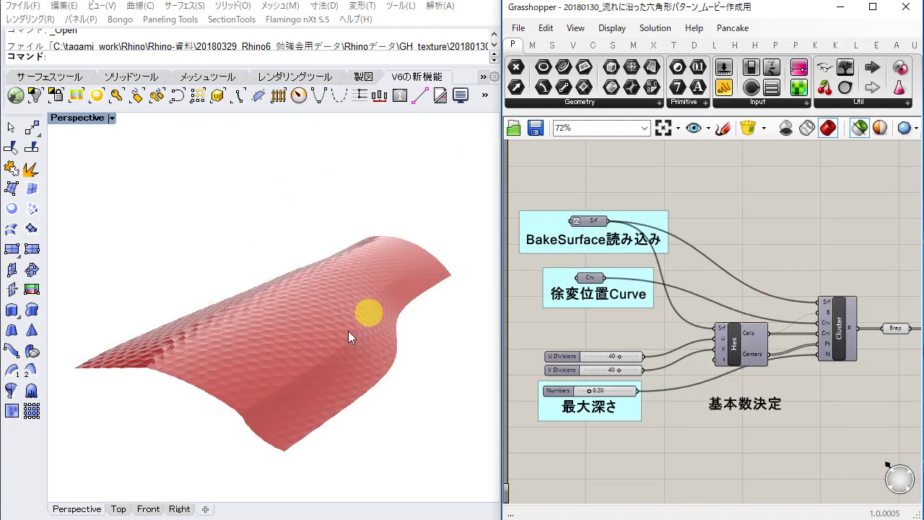
Examine the hexagon-patterned surface from several angles and the component network that generates it.
{"action": "right_click_drag", "start_coordinate": [308, 385], "coordinate": [374, 291]}
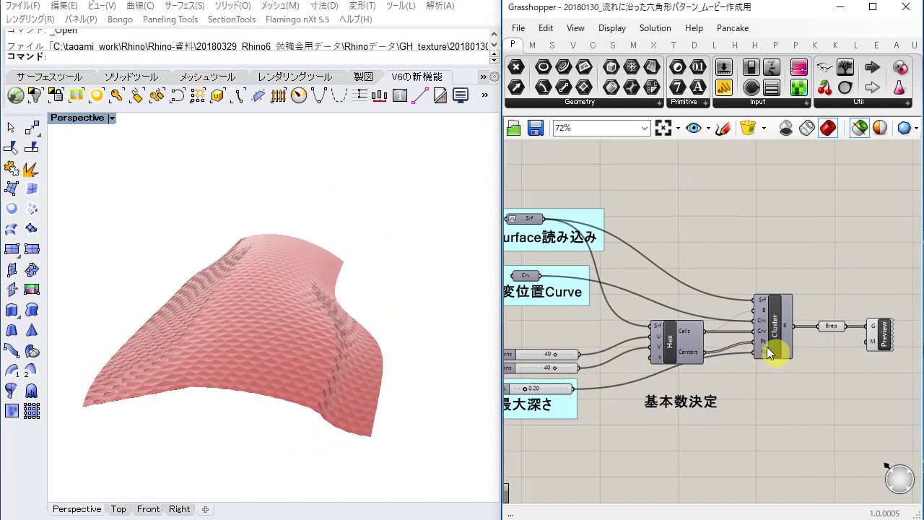
{"action": "scroll", "coordinate": [767, 346], "scroll_direction": "down", "scroll_amount": 3}
{"action": "right_click_drag", "start_coordinate": [323, 390], "coordinate": [279, 326]}
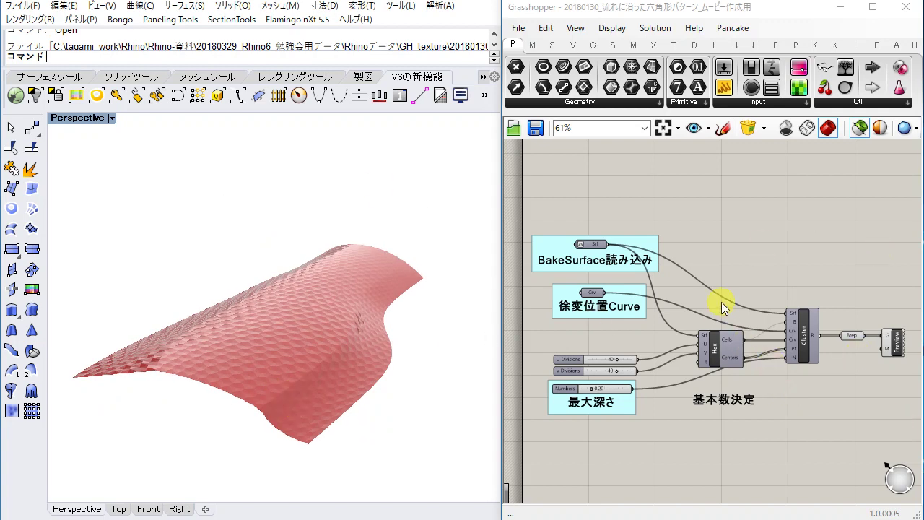
{"action": "right_click_drag", "start_coordinate": [727, 202], "coordinate": [730, 269]}
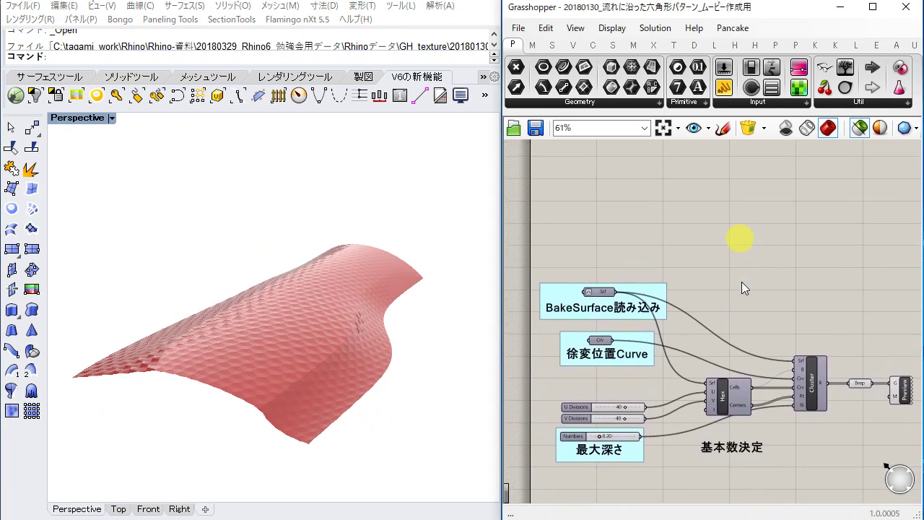
{"action": "scroll", "coordinate": [737, 295], "scroll_direction": "down", "scroll_amount": 3}
{"action": "scroll", "coordinate": [737, 295], "scroll_direction": "up", "scroll_amount": 5}
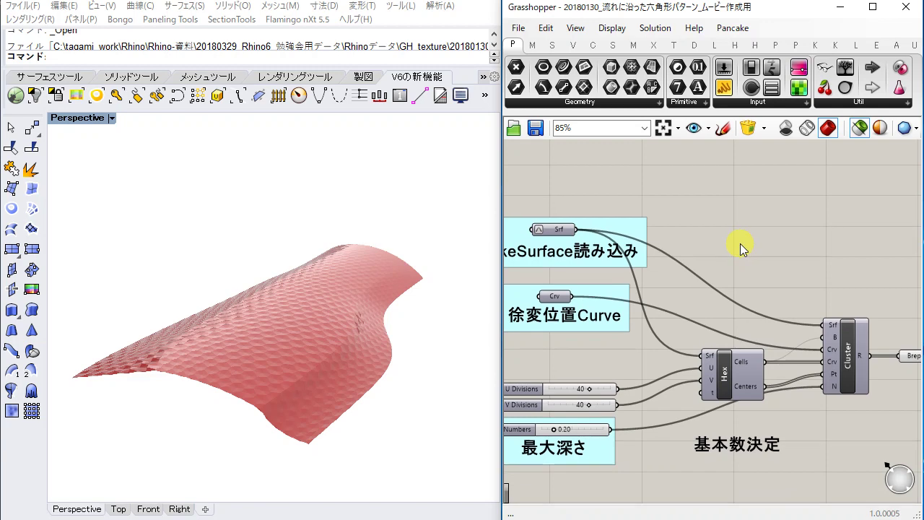
{"action": "scroll", "coordinate": [737, 244], "scroll_direction": "down", "scroll_amount": 3}
{"action": "scroll", "coordinate": [740, 244], "scroll_direction": "up", "scroll_amount": 3}
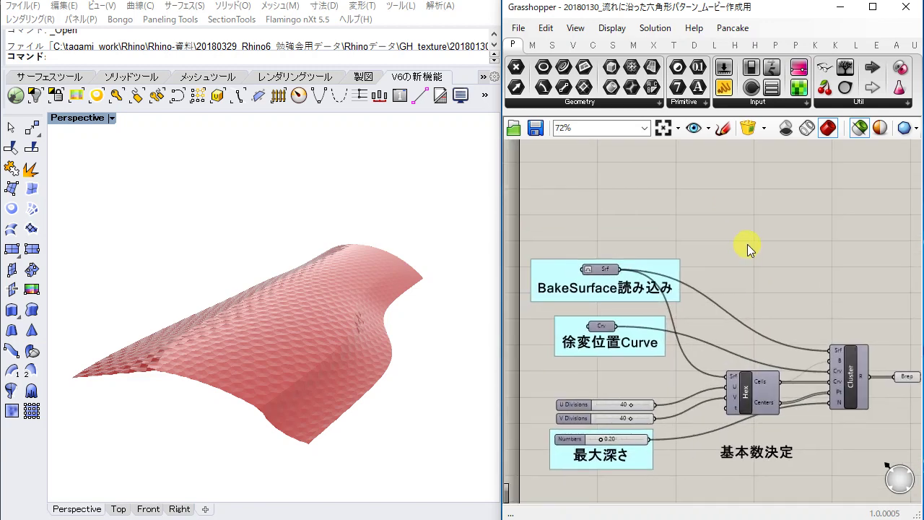
{"action": "left_click", "coordinate": [534, 46]}
{"action": "left_click", "coordinate": [552, 45]}
{"action": "left_click", "coordinate": [572, 46]}
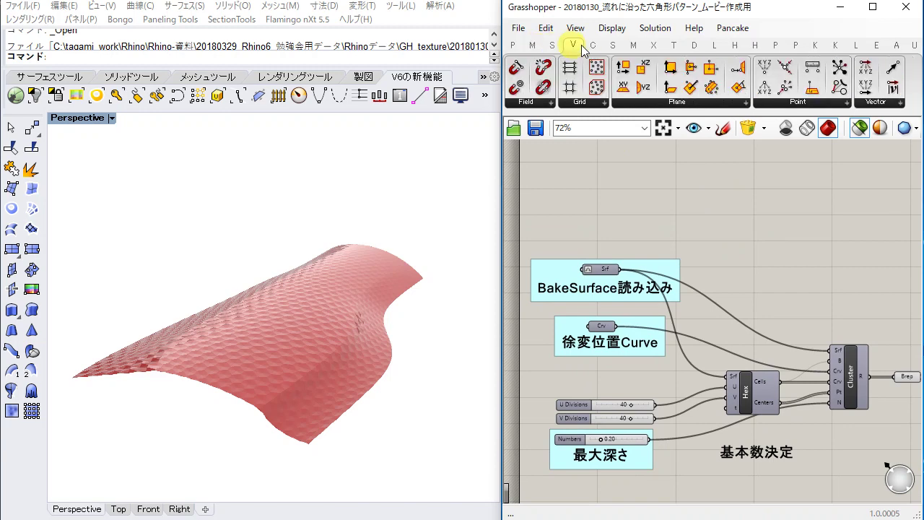
{"action": "left_click", "coordinate": [592, 46]}
{"action": "left_click", "coordinate": [512, 45]}
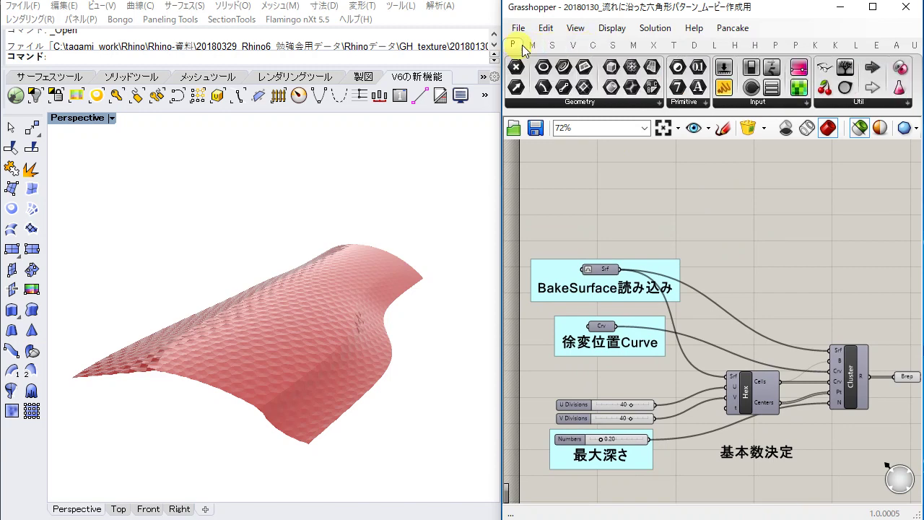
Place a Number parameter, a Panel and a number slider on the empty canvas above the existing definition.
{"action": "left_click", "coordinate": [684, 103]}
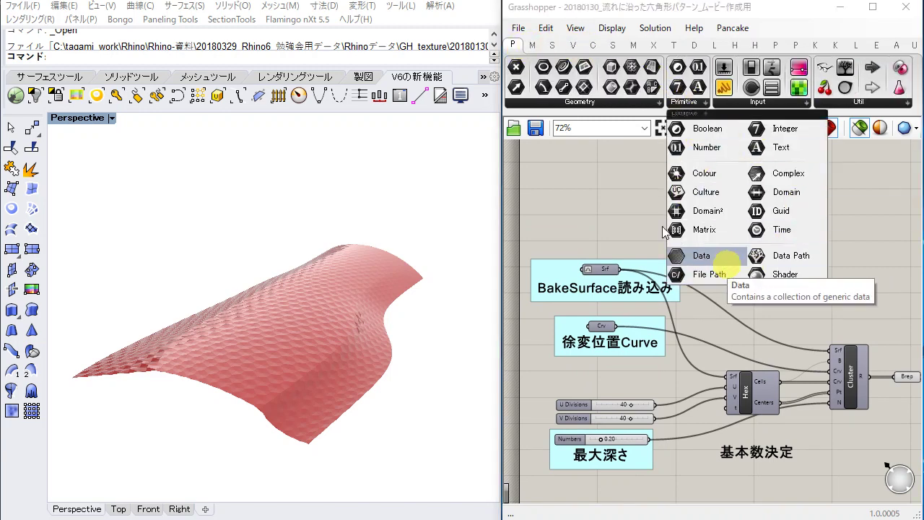
{"action": "scroll", "coordinate": [667, 221], "scroll_direction": "up", "scroll_amount": 2}
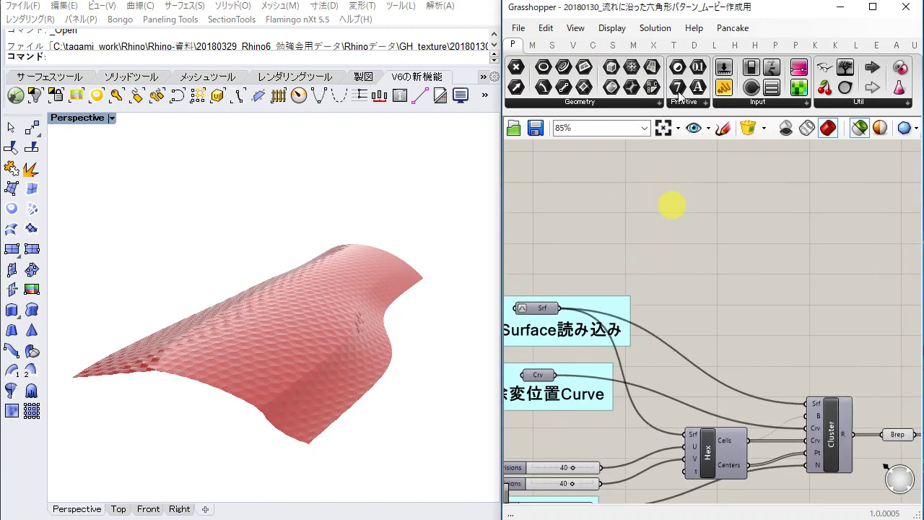
{"action": "left_click_drag", "start_coordinate": [792, 226], "coordinate": [737, 193]}
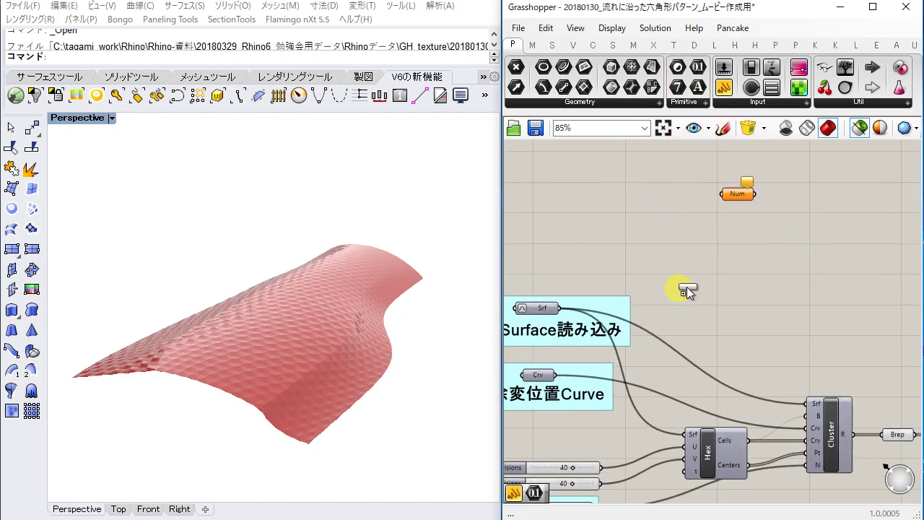
{"action": "right_click_drag", "start_coordinate": [841, 180], "coordinate": [748, 232]}
{"action": "left_click_drag", "start_coordinate": [724, 89], "coordinate": [779, 283]}
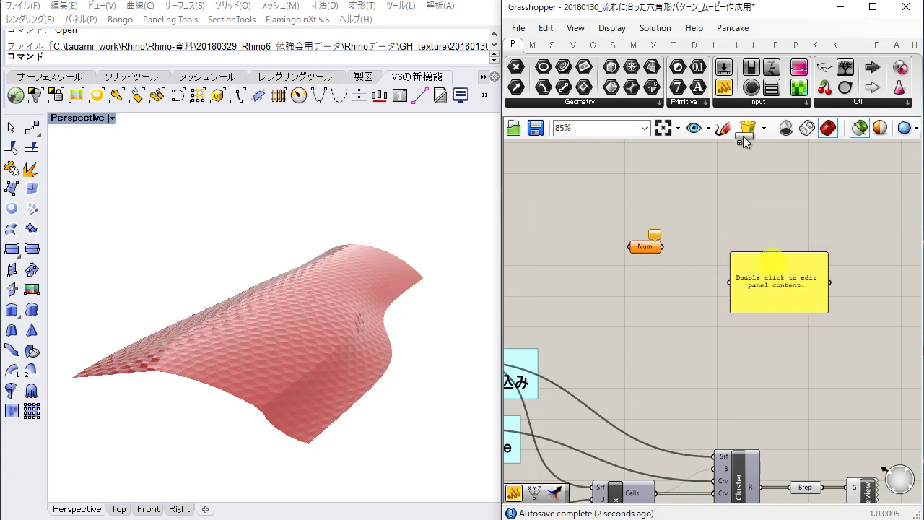
{"action": "left_click_drag", "start_coordinate": [724, 68], "coordinate": [706, 296]}
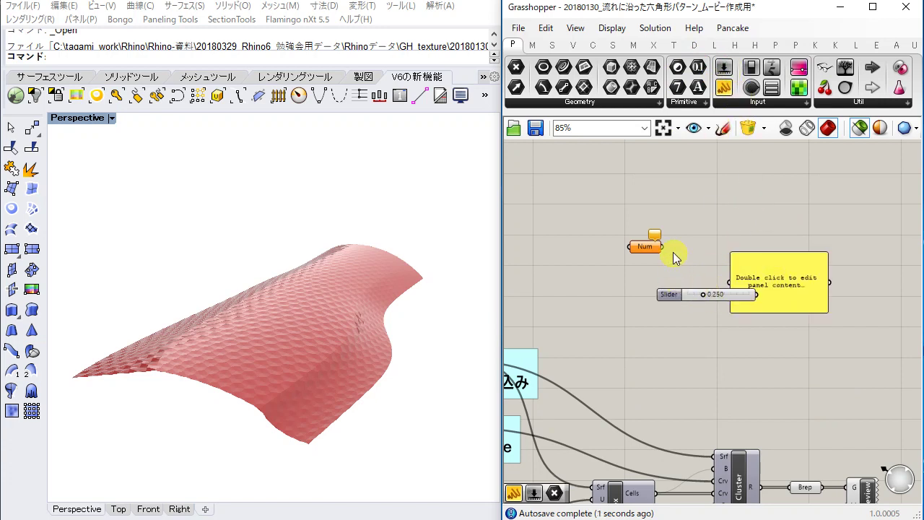
Wire the slider through the Number parameter into the panel, arrange them in a row, and set the slider to 0.470.
{"action": "scroll", "coordinate": [681, 287], "scroll_direction": "up", "scroll_amount": 1}
{"action": "left_click_drag", "start_coordinate": [771, 296], "coordinate": [621, 241]}
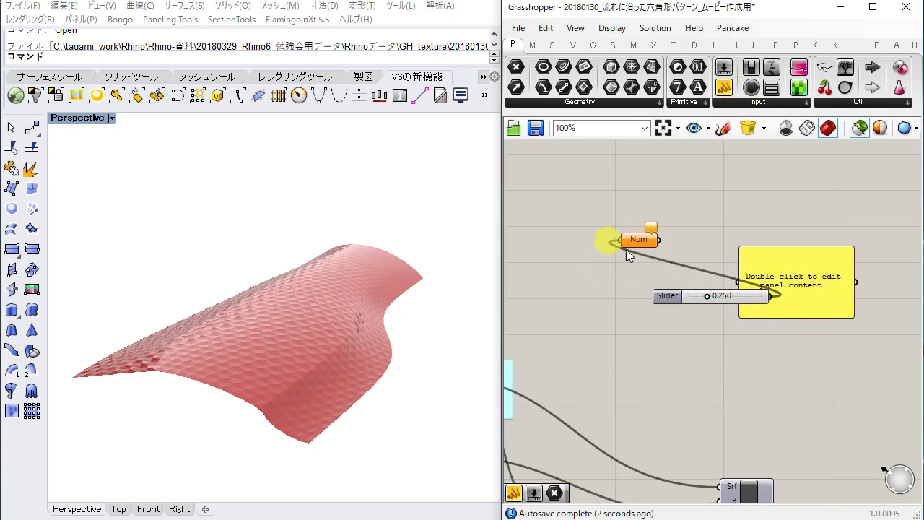
{"action": "left_click_drag", "start_coordinate": [729, 297], "coordinate": [589, 275]}
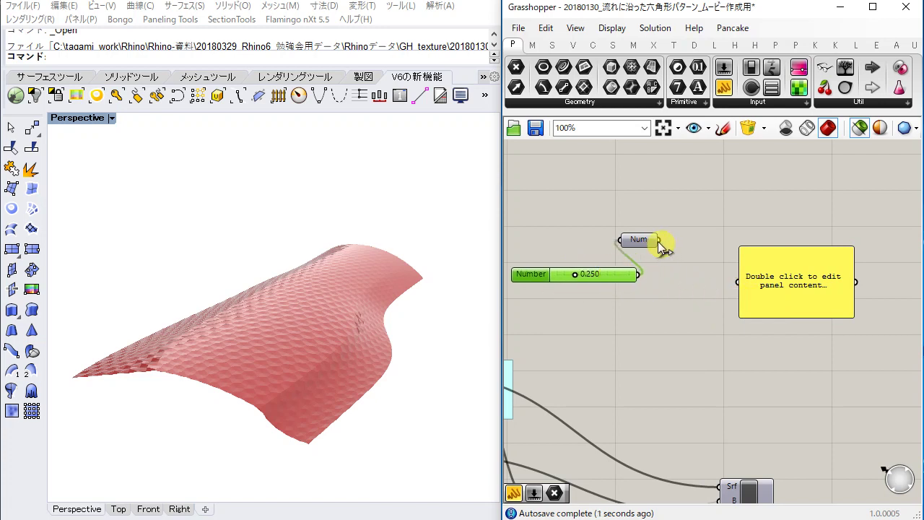
{"action": "left_click_drag", "start_coordinate": [658, 240], "coordinate": [737, 282]}
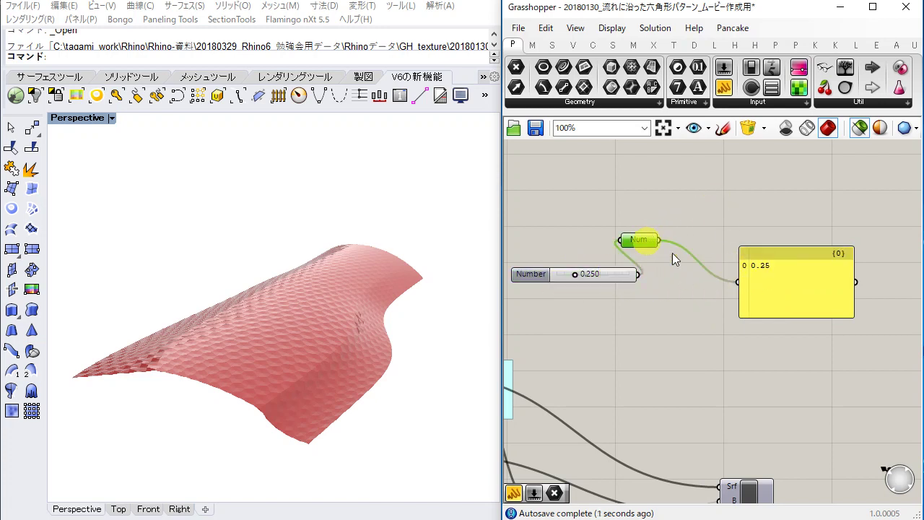
{"action": "left_click_drag", "start_coordinate": [645, 245], "coordinate": [704, 282]}
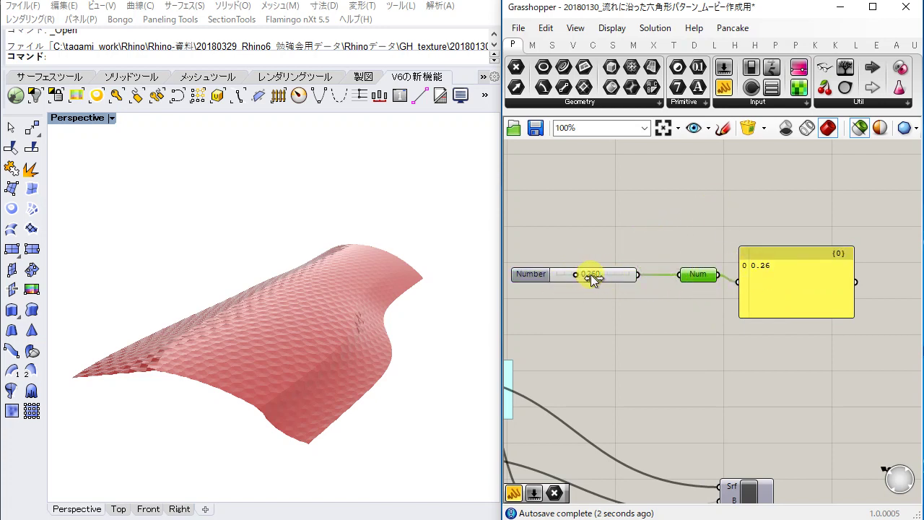
{"action": "left_click_drag", "start_coordinate": [591, 274], "coordinate": [607, 275]}
Move the slider, Number parameter and panel together farther above the main definition.
{"action": "right_click_drag", "start_coordinate": [713, 341], "coordinate": [733, 320]}
{"action": "scroll", "coordinate": [733, 320], "scroll_direction": "down", "scroll_amount": 2}
{"action": "left_click_drag", "start_coordinate": [581, 192], "coordinate": [892, 321]}
{"action": "left_click_drag", "start_coordinate": [840, 288], "coordinate": [848, 173]}
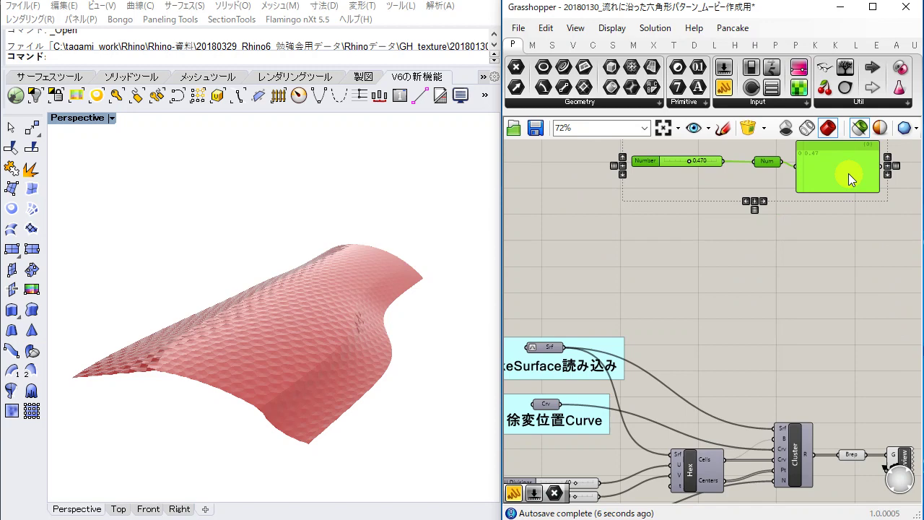
{"action": "left_click", "coordinate": [766, 288]}
Examine the definition's inputs: the base surface, the gradation curve, the U and V divisions and the maximum depth.
{"action": "right_click_drag", "start_coordinate": [698, 347], "coordinate": [729, 200]}
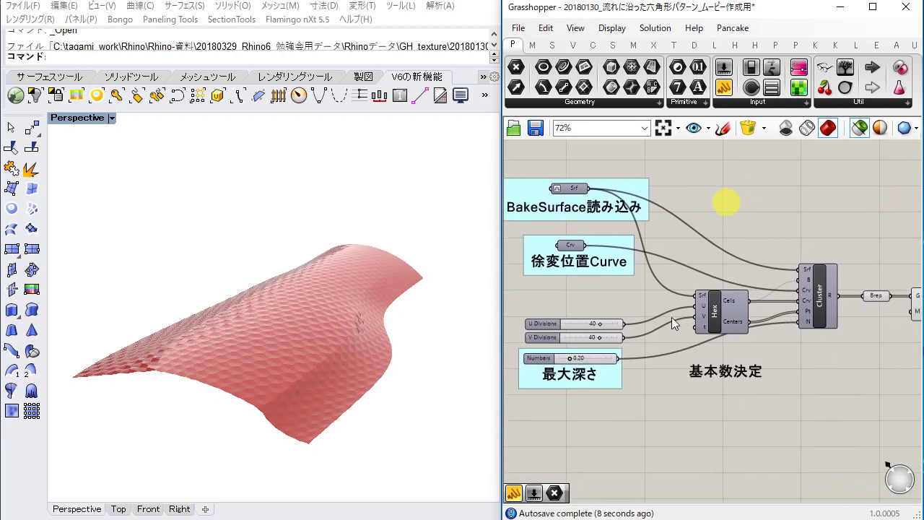
{"action": "right_click_drag", "start_coordinate": [649, 364], "coordinate": [711, 352]}
{"action": "scroll", "coordinate": [711, 355], "scroll_direction": "up", "scroll_amount": 1}
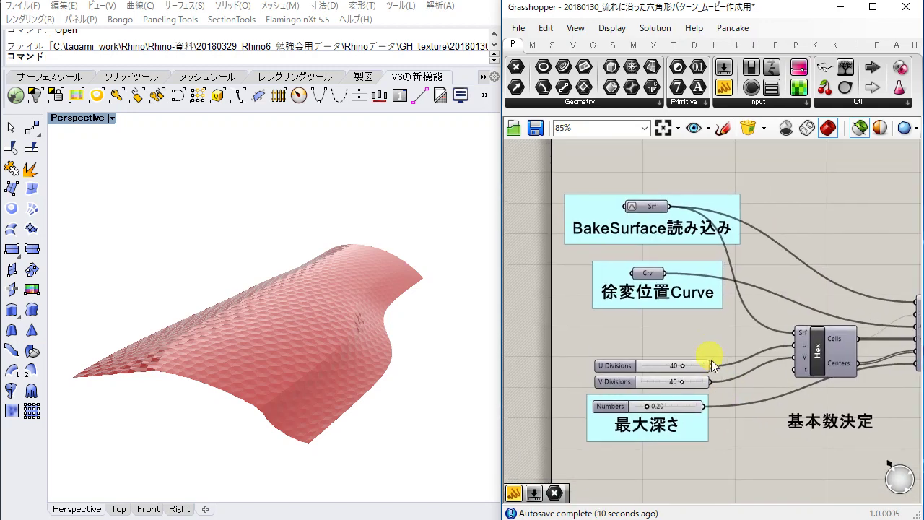
{"action": "left_click", "coordinate": [655, 208]}
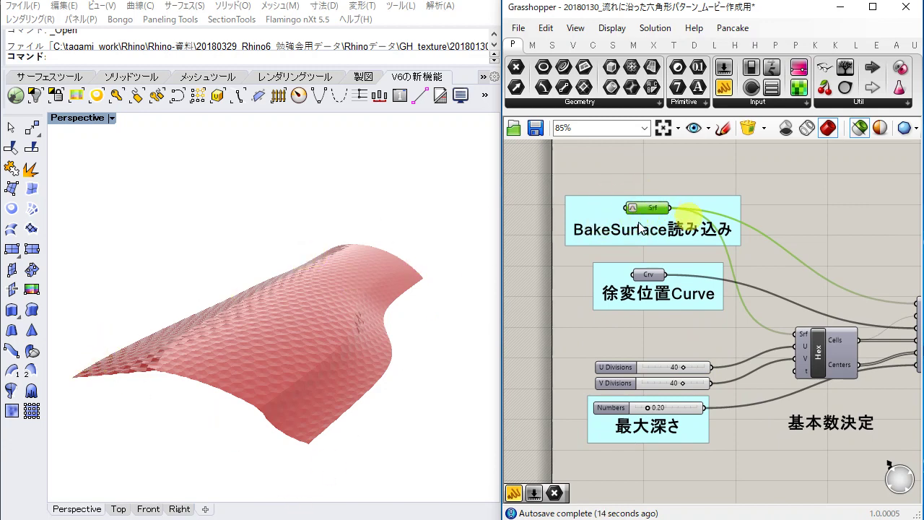
{"action": "right_click_drag", "start_coordinate": [702, 333], "coordinate": [692, 293]}
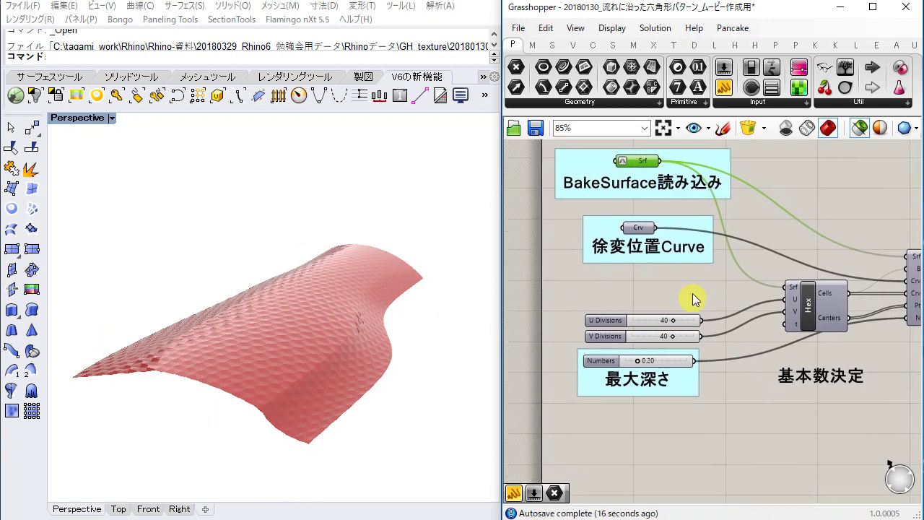
{"action": "left_click", "coordinate": [652, 316]}
{"action": "left_click", "coordinate": [647, 331]}
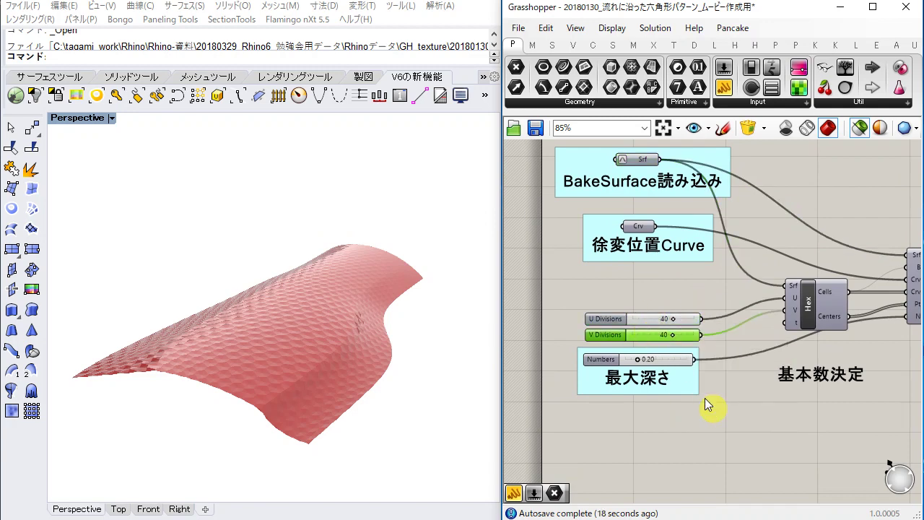
{"action": "left_click", "coordinate": [677, 362]}
{"action": "right_click_drag", "start_coordinate": [770, 407], "coordinate": [734, 419]}
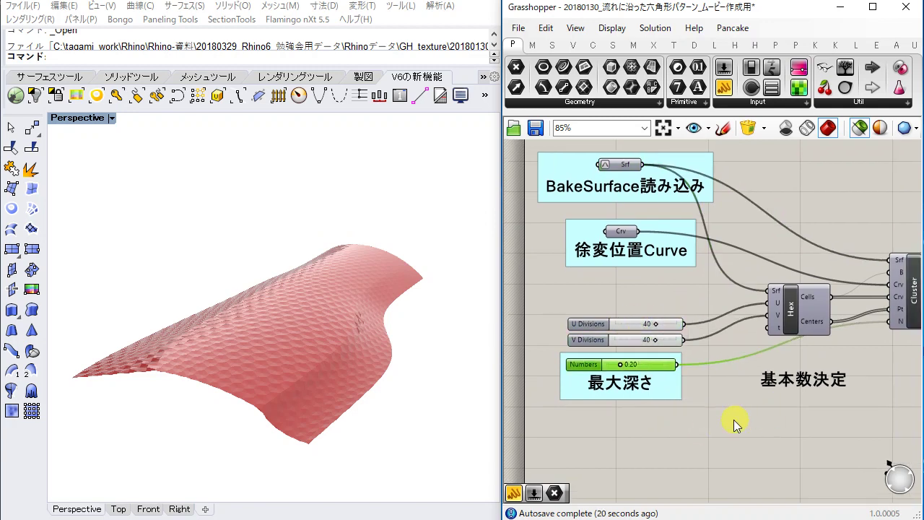
Set the U Divisions slider of the hexagon grid to 20.
{"action": "mouse_move", "coordinate": [220, 413]}
{"action": "right_mouse_down"}
{"action": "mouse_move", "coordinate": [208, 423]}
{"action": "mouse_move", "coordinate": [208, 446]}
{"action": "mouse_move", "coordinate": [227, 397]}
{"action": "right_mouse_up"}
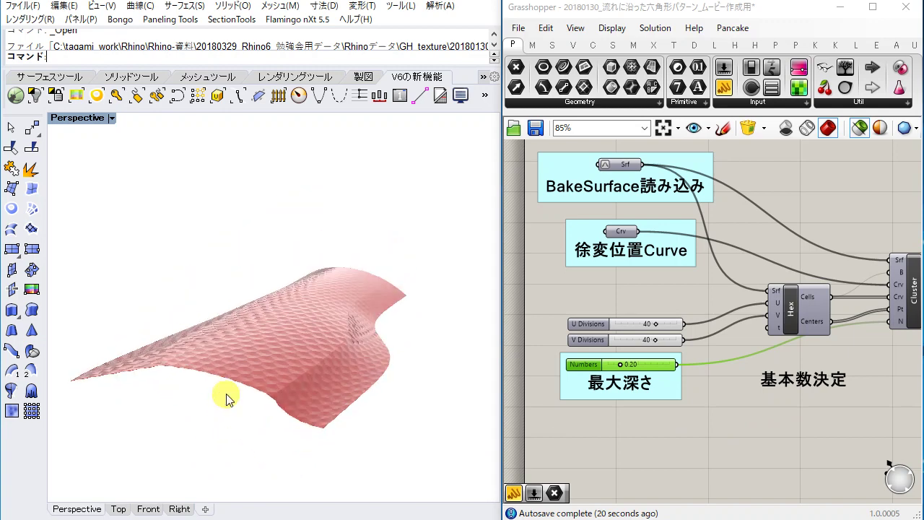
{"action": "scroll", "coordinate": [668, 362], "scroll_direction": "up", "scroll_amount": 3}
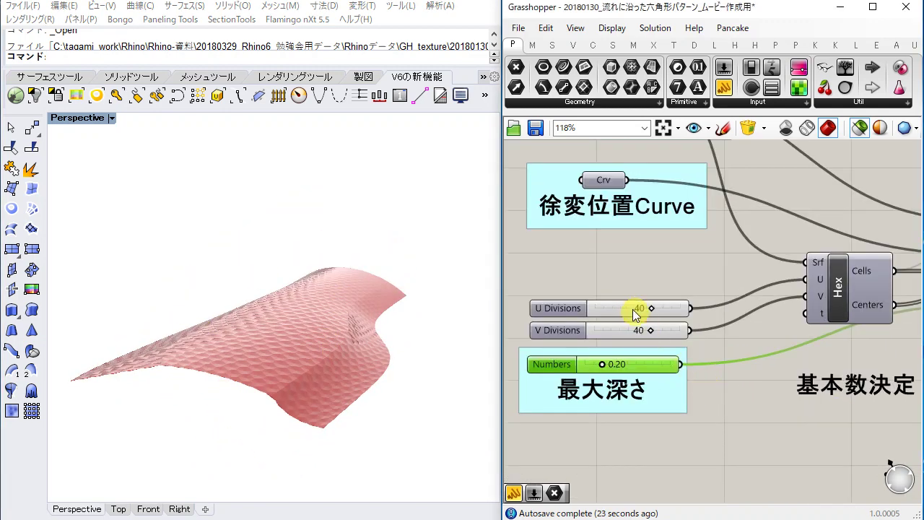
{"action": "left_click", "coordinate": [641, 306]}
{"action": "double_click", "coordinate": [643, 298]}
{"action": "type", "text": "20"}
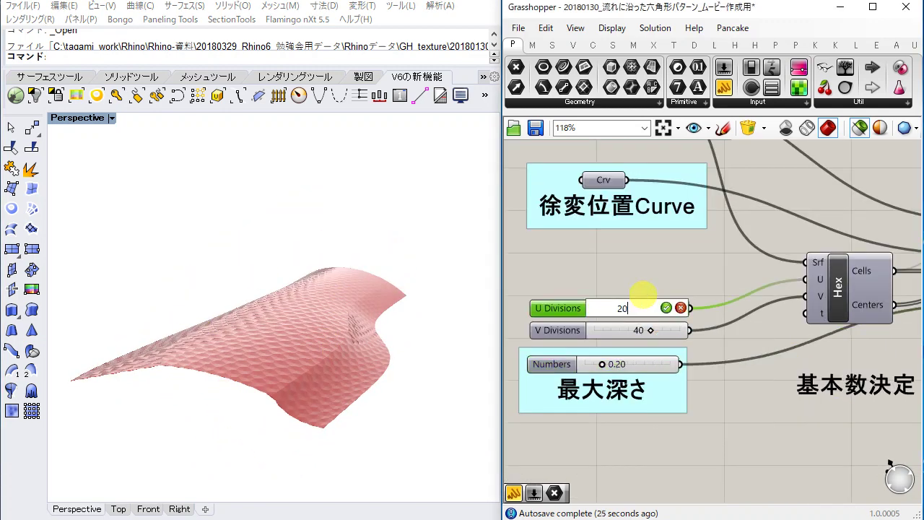
{"action": "key", "text": "Return"}
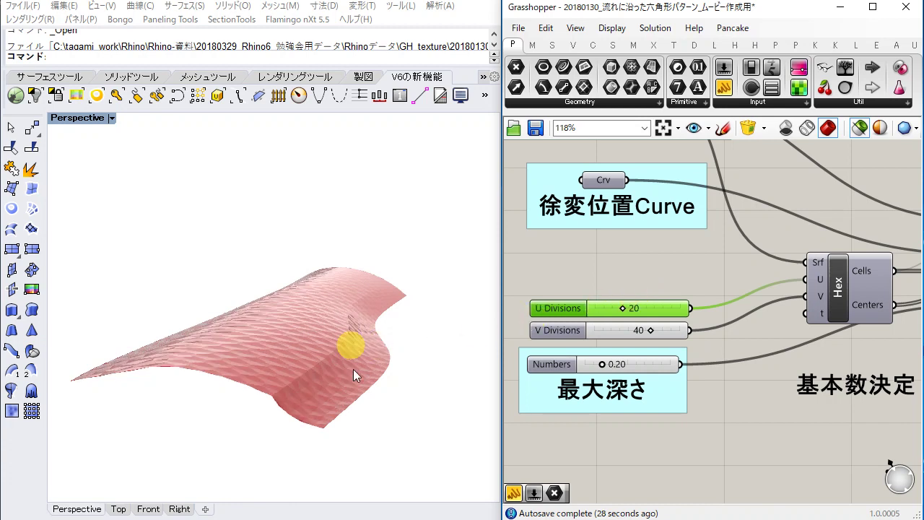
Set the V Divisions slider of the hexagon grid to 20 and inspect the textured surface in the Rhino viewport.
{"action": "left_click", "coordinate": [614, 330]}
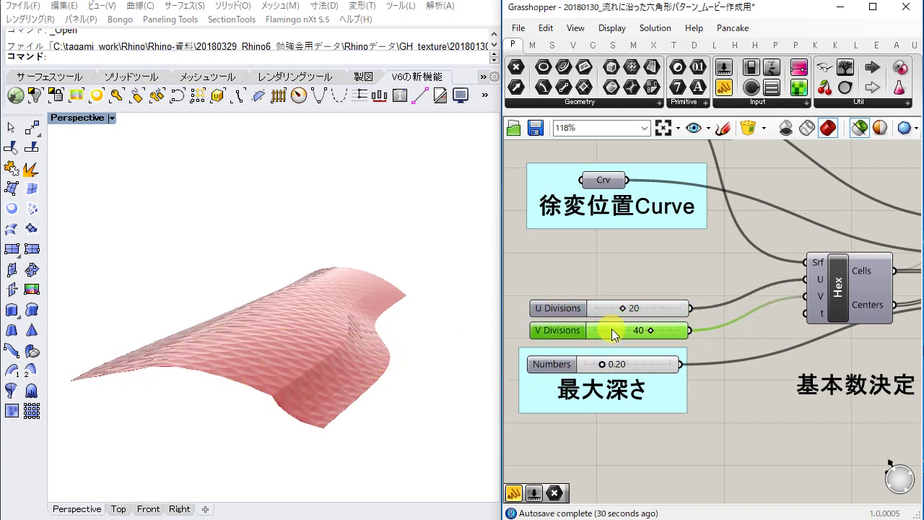
{"action": "double_click", "coordinate": [615, 329]}
{"action": "type", "text": "20"}
{"action": "key", "text": "Return"}
{"action": "right_click_drag", "start_coordinate": [306, 314], "coordinate": [328, 338]}
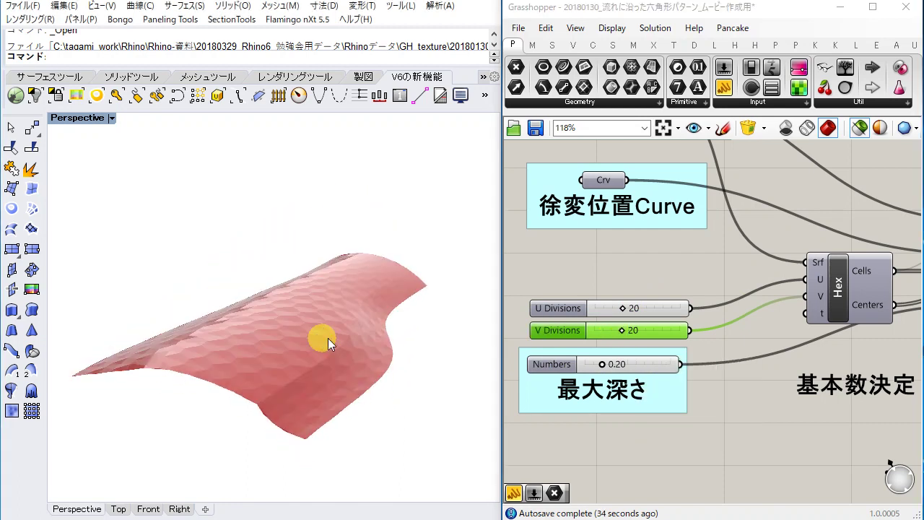
Set the maximum depth Numbers slider to 0.50 and check the deeper texture on the surface.
{"action": "double_click", "coordinate": [639, 364]}
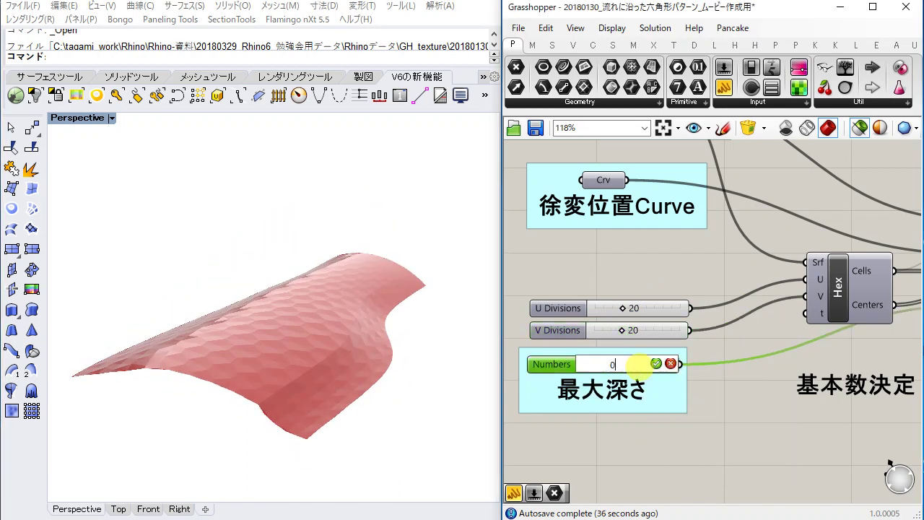
{"action": "key", "text": "Return"}
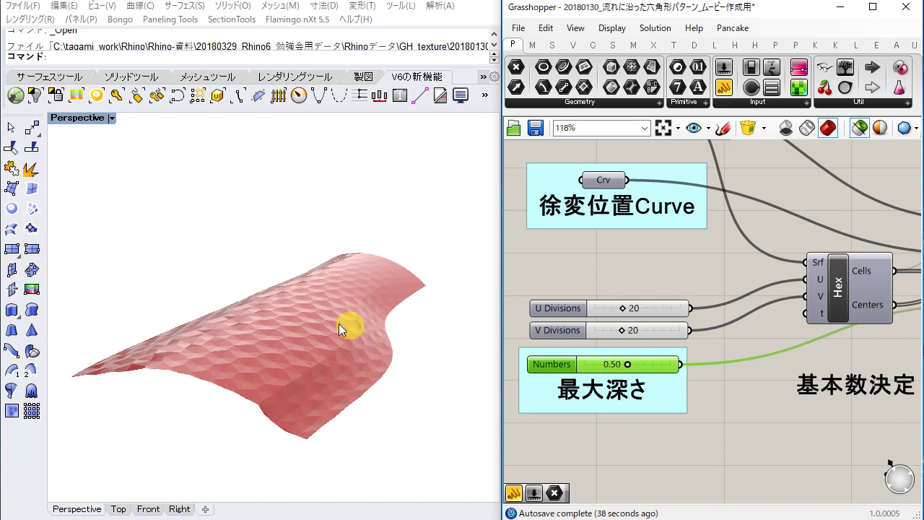
{"action": "right_click_drag", "start_coordinate": [339, 323], "coordinate": [373, 352]}
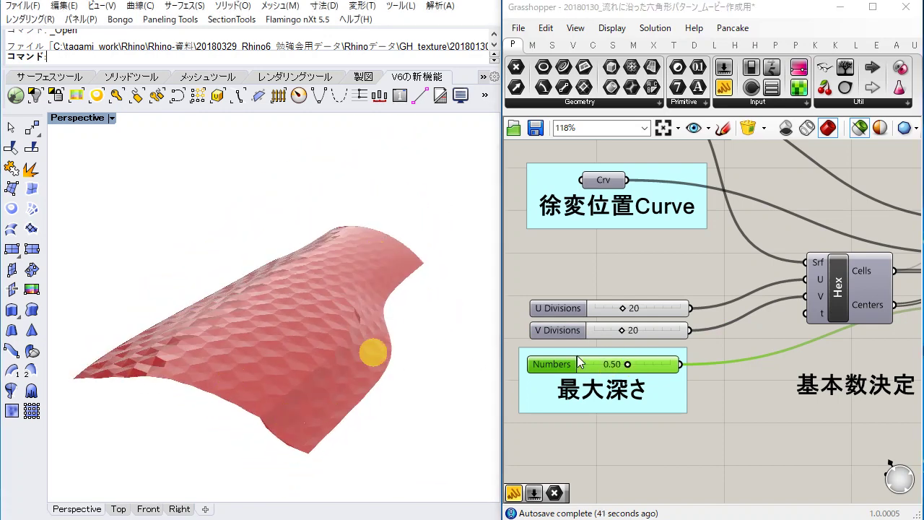
Set the U Divisions slider to 30 and inspect the denser hexagon pattern.
{"action": "double_click", "coordinate": [644, 307]}
{"action": "type", "text": "30"}
{"action": "key", "text": "Return"}
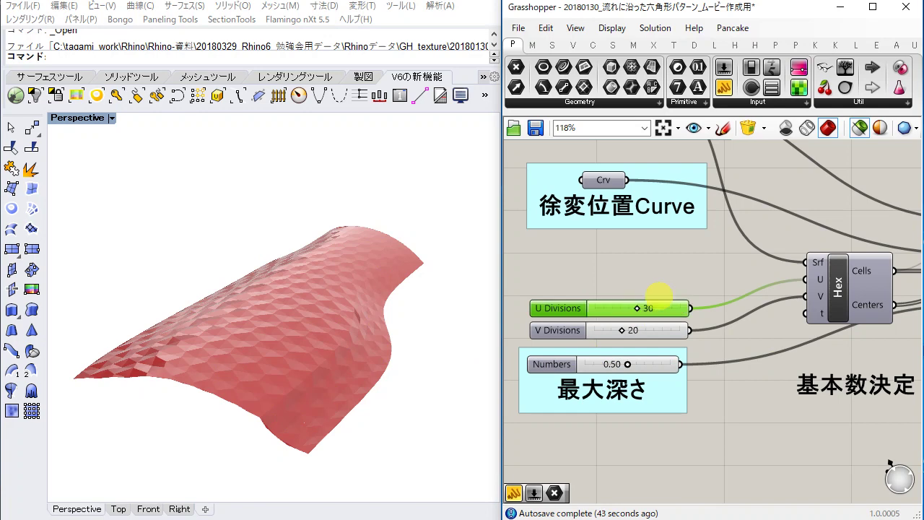
{"action": "mouse_move", "coordinate": [231, 320]}
{"action": "right_mouse_down"}
{"action": "mouse_move", "coordinate": [243, 439]}
{"action": "mouse_move", "coordinate": [242, 322]}
{"action": "right_mouse_up"}
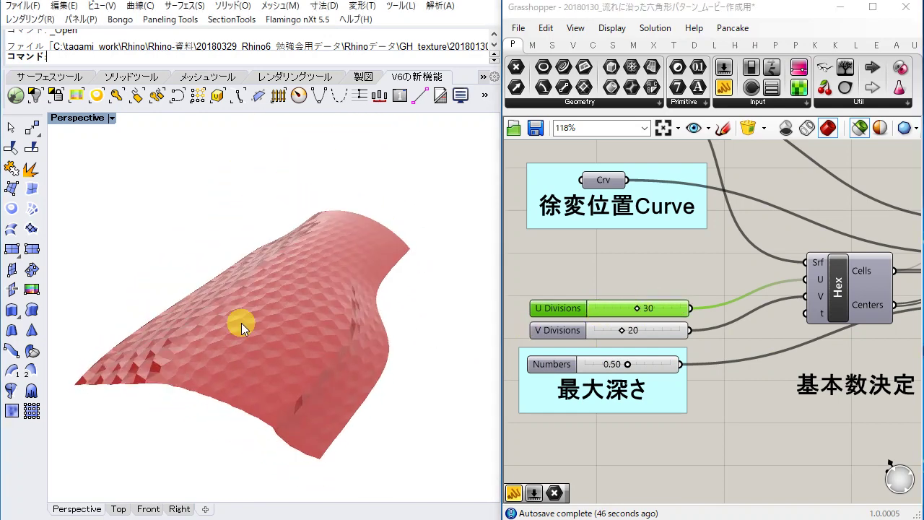
Switch the Perspective viewport to the Shaded display mode and turn off Grasshopper's selected-only preview to show the whole texture.
{"action": "left_click", "coordinate": [72, 121]}
{"action": "left_click", "coordinate": [109, 170]}
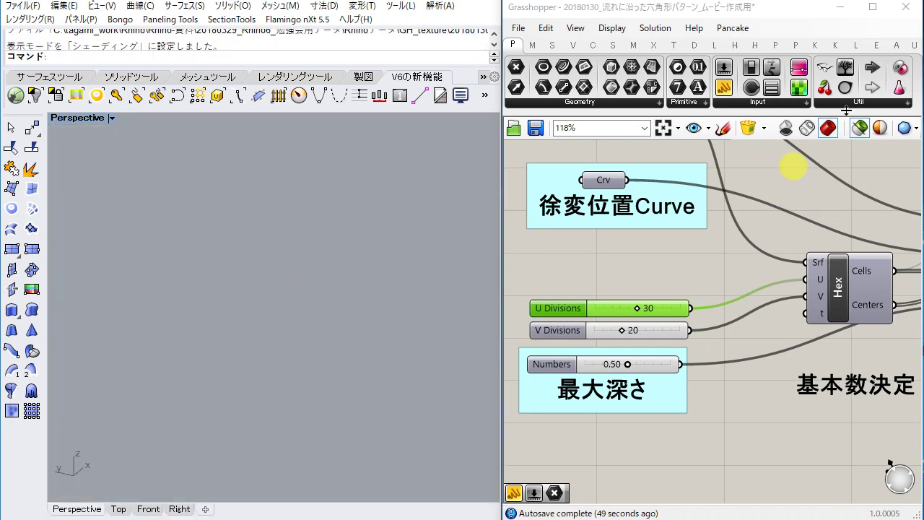
{"action": "left_click", "coordinate": [861, 127]}
{"action": "left_click", "coordinate": [853, 170]}
{"action": "right_click_drag", "start_coordinate": [227, 326], "coordinate": [237, 303]}
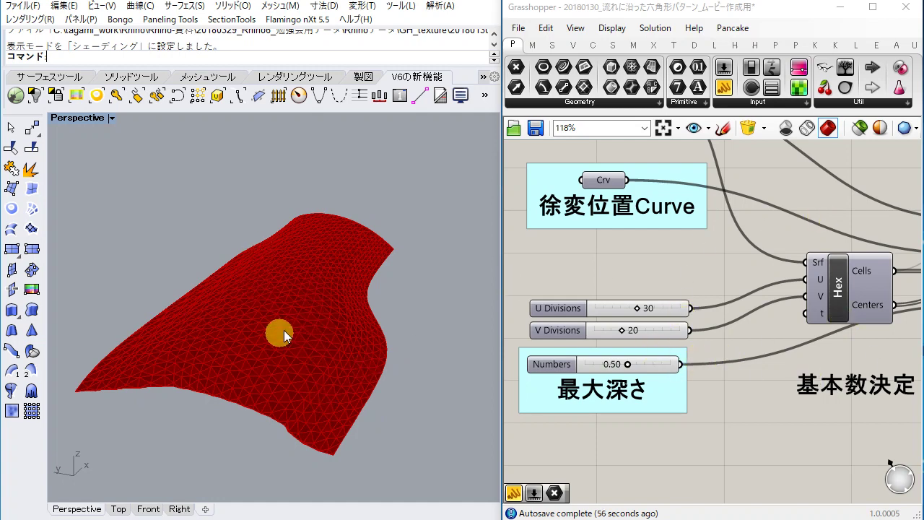
{"action": "left_click_drag", "start_coordinate": [433, 185], "coordinate": [101, 430]}
Bake the Brep parameter after the Cluster component onto sublayer 1 of the Bake_data layer.
{"action": "right_click_drag", "start_coordinate": [811, 401], "coordinate": [619, 423]}
{"action": "scroll", "coordinate": [797, 380], "scroll_direction": "down", "scroll_amount": 1}
{"action": "right_click_drag", "start_coordinate": [721, 397], "coordinate": [558, 422]}
{"action": "scroll", "coordinate": [721, 368], "scroll_direction": "up", "scroll_amount": 2}
{"action": "left_click", "coordinate": [731, 307]}
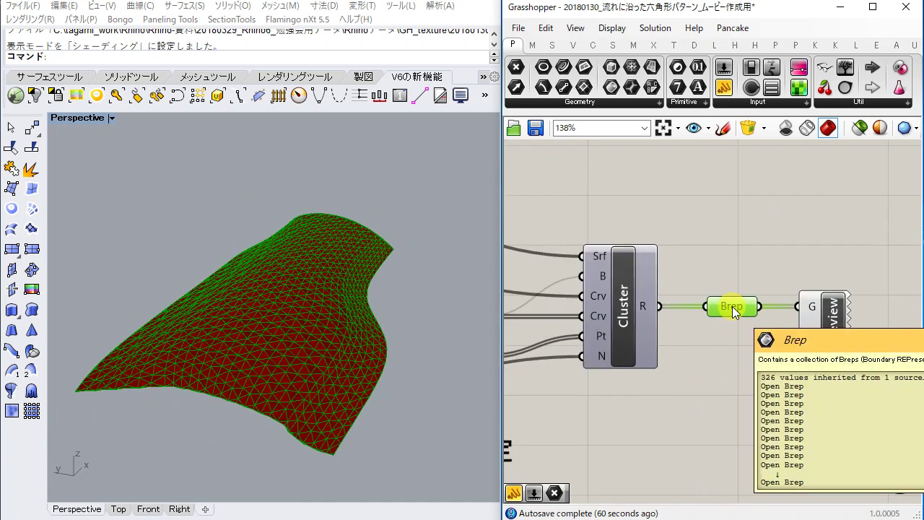
{"action": "right_click", "coordinate": [732, 306]}
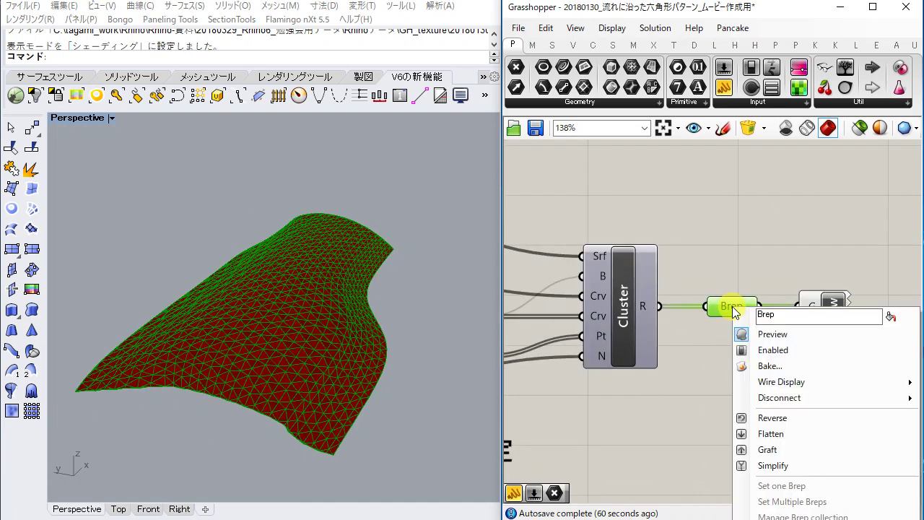
{"action": "left_click", "coordinate": [803, 365]}
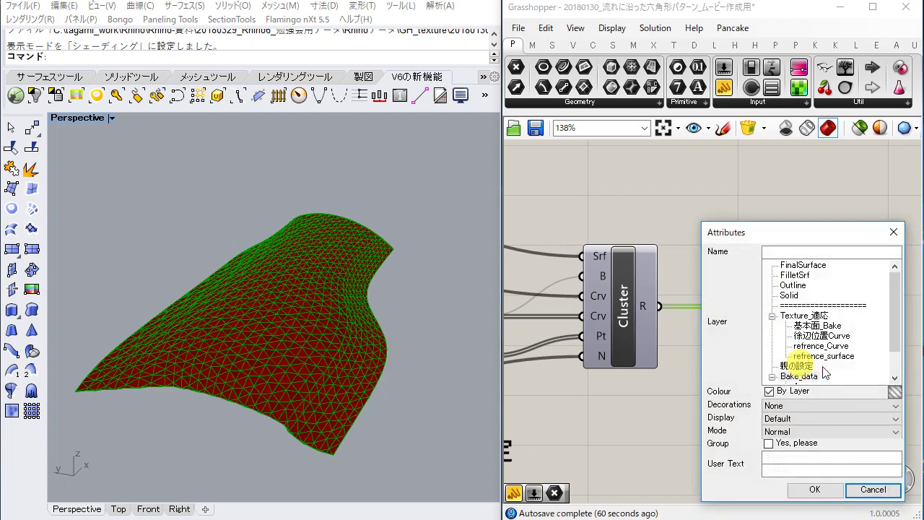
{"action": "scroll", "coordinate": [849, 350], "scroll_direction": "down", "scroll_amount": 1}
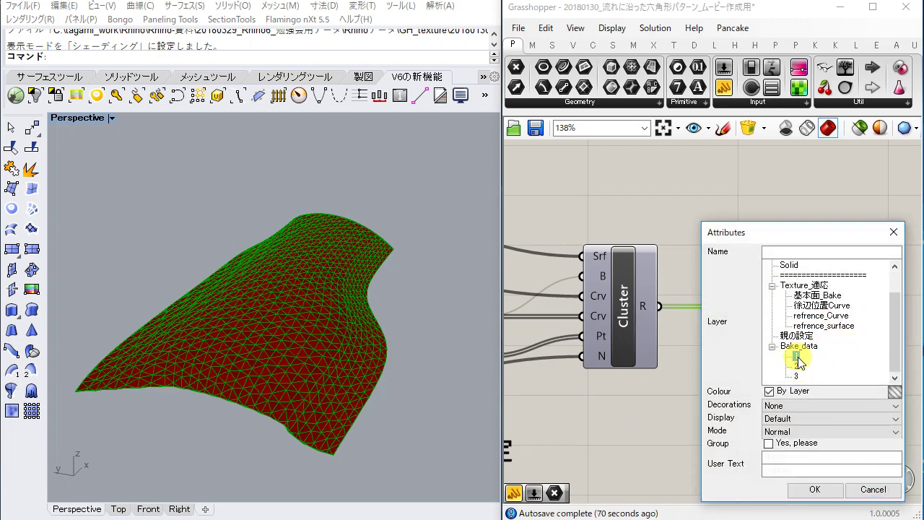
{"action": "left_click", "coordinate": [814, 489]}
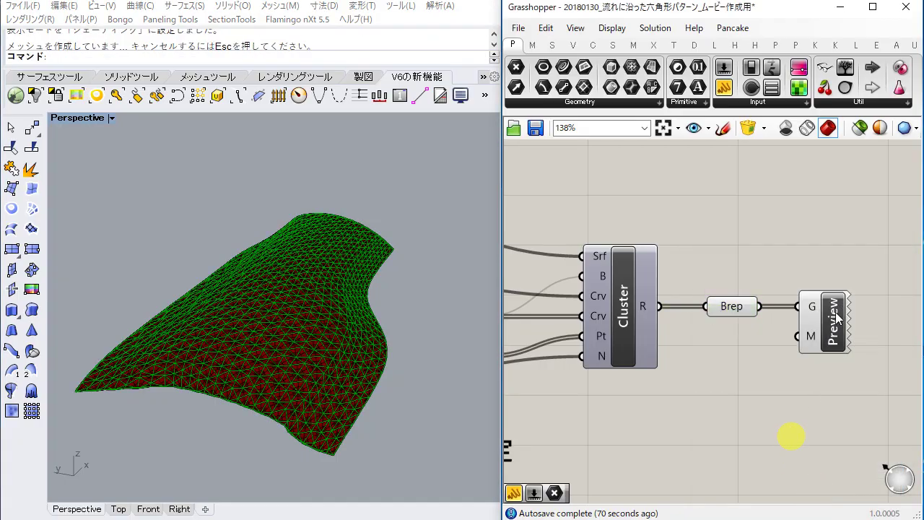
Restrict the Grasshopper preview to selected objects and check the individual baked polysurfaces in the viewport.
{"action": "left_click", "coordinate": [859, 127]}
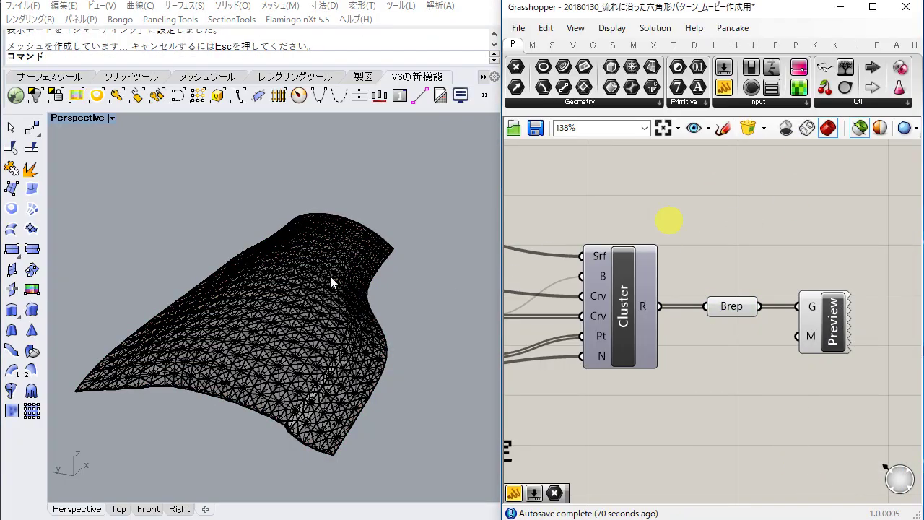
{"action": "right_click_drag", "start_coordinate": [281, 270], "coordinate": [278, 305]}
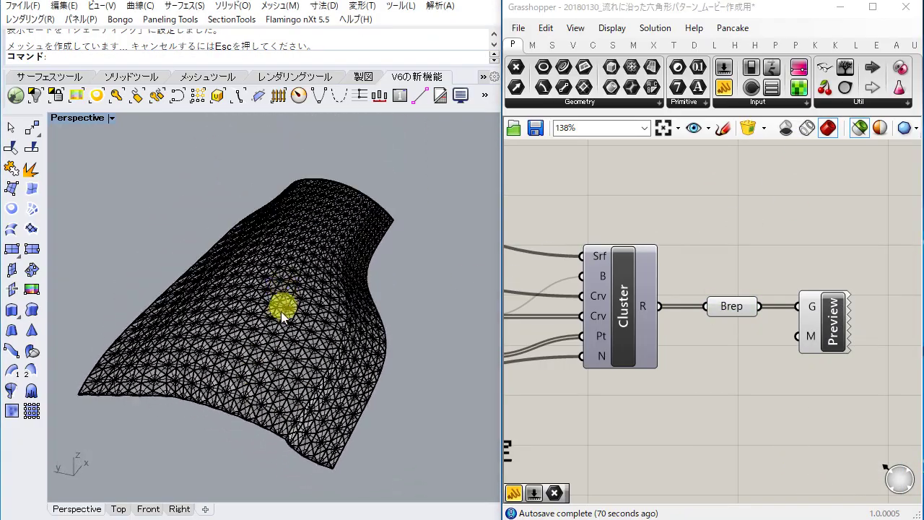
{"action": "left_click", "coordinate": [272, 316]}
{"action": "left_click", "coordinate": [334, 352]}
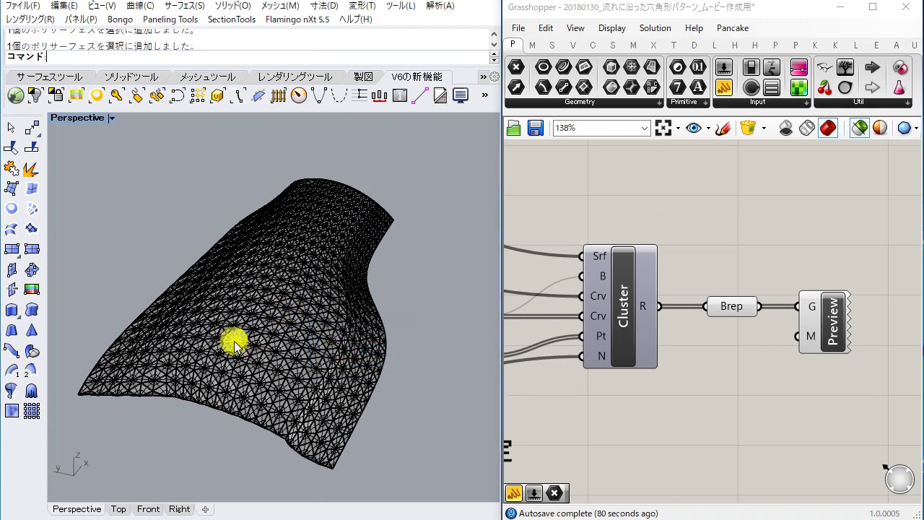
Select all the baked polysurfaces, join them into one polysurface, and clear the selection.
{"action": "right_click_drag", "start_coordinate": [274, 383], "coordinate": [265, 363]}
{"action": "left_click_drag", "start_coordinate": [84, 187], "coordinate": [426, 472]}
{"action": "left_click", "coordinate": [11, 167]}
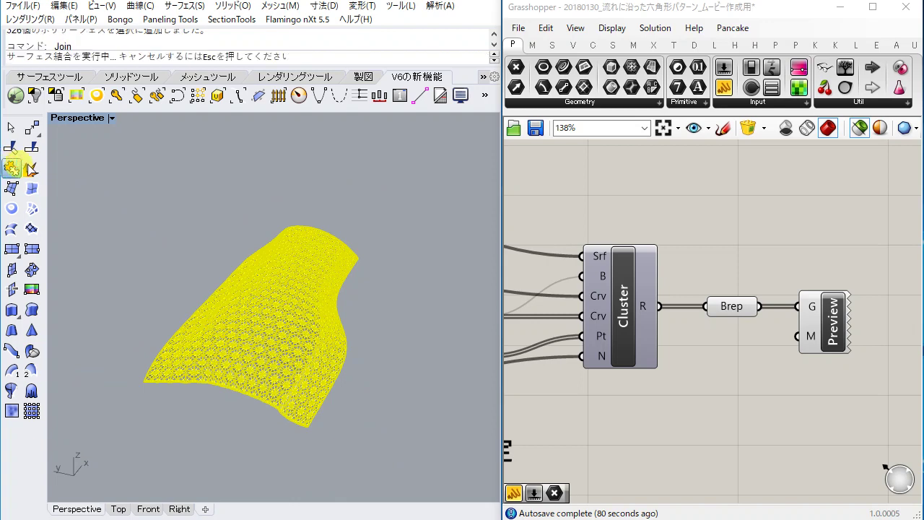
{"action": "left_click", "coordinate": [208, 206]}
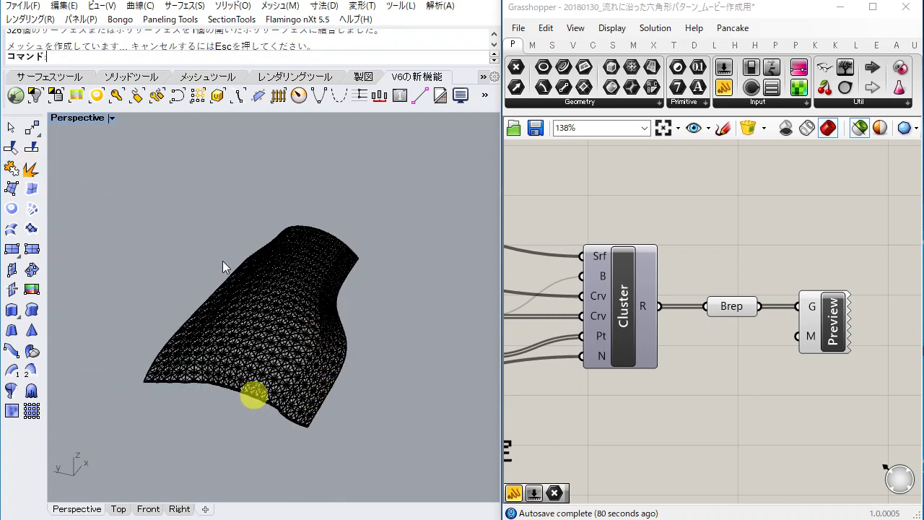
Check the joined polysurface for open edges with ShowEdges, then close the edge analysis.
{"action": "left_click", "coordinate": [295, 317]}
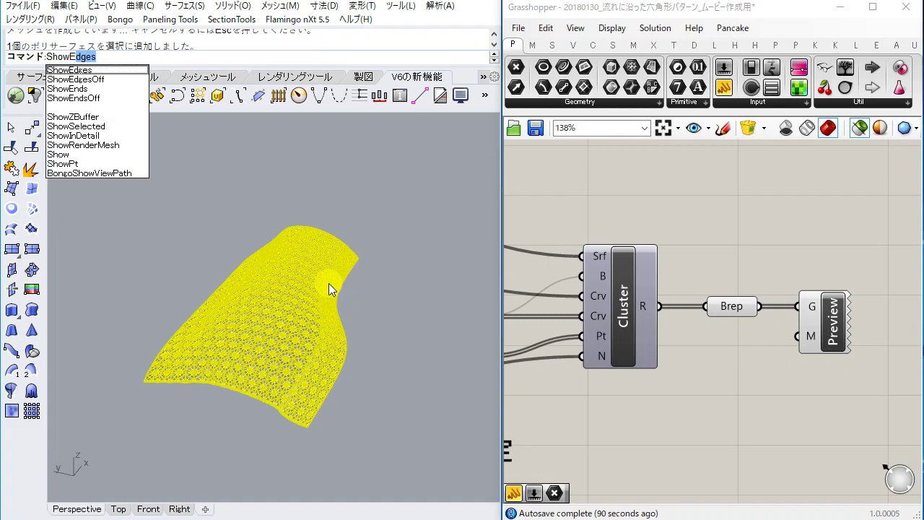
{"action": "key", "text": "Return"}
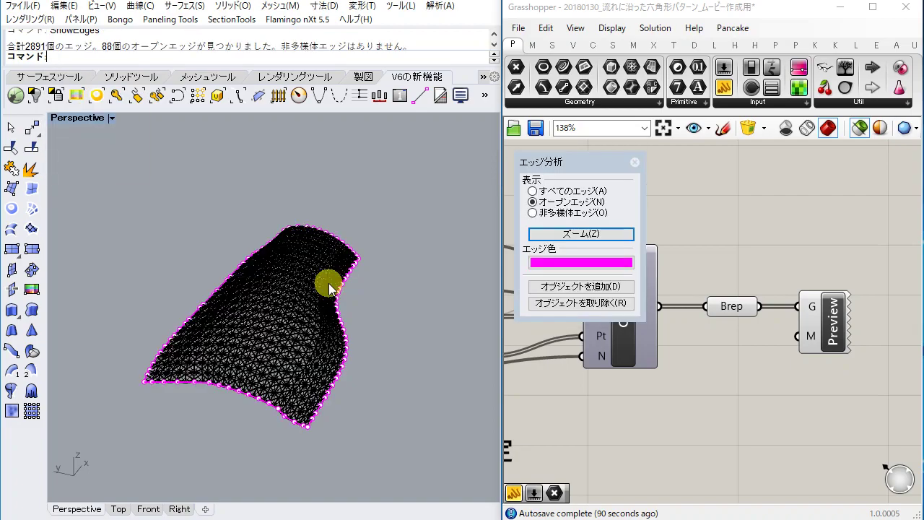
{"action": "right_click_drag", "start_coordinate": [304, 324], "coordinate": [267, 324]}
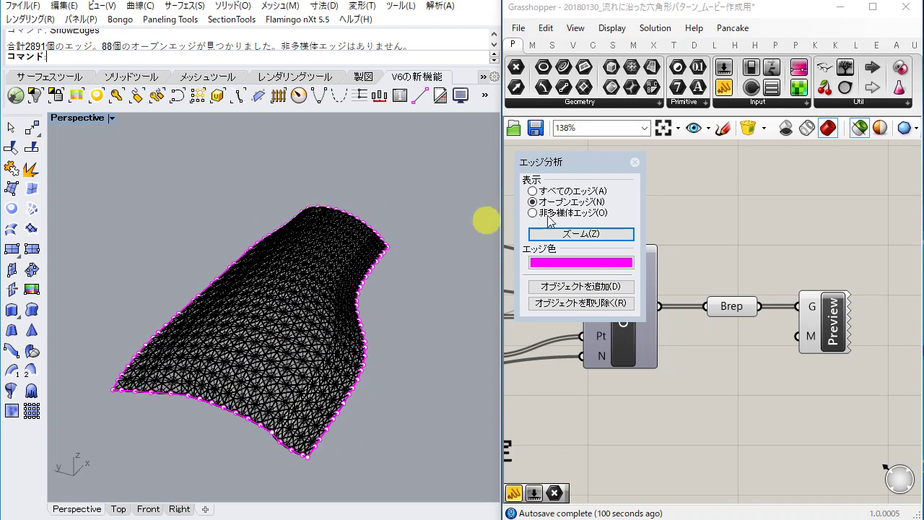
{"action": "mouse_move", "coordinate": [343, 308]}
{"action": "right_mouse_down"}
{"action": "mouse_move", "coordinate": [330, 330]}
{"action": "mouse_move", "coordinate": [330, 360]}
{"action": "mouse_move", "coordinate": [326, 310]}
{"action": "right_mouse_up"}
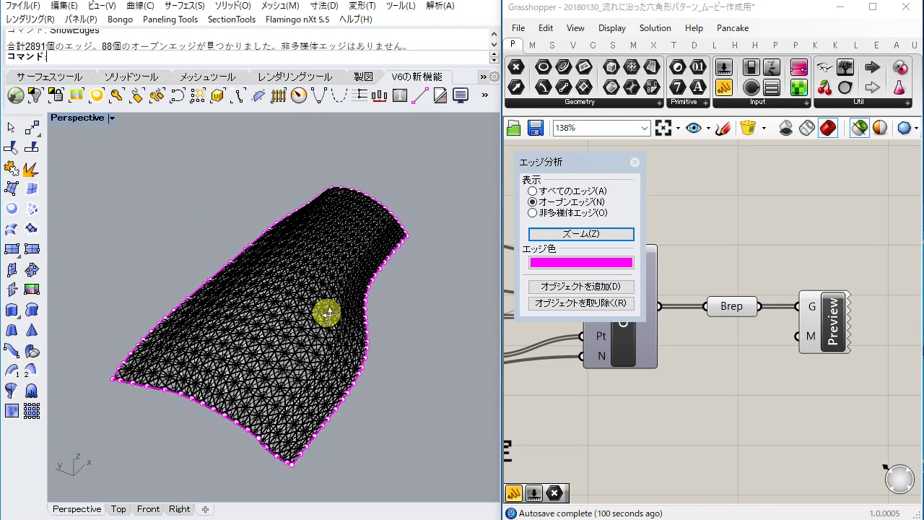
{"action": "left_click", "coordinate": [633, 163]}
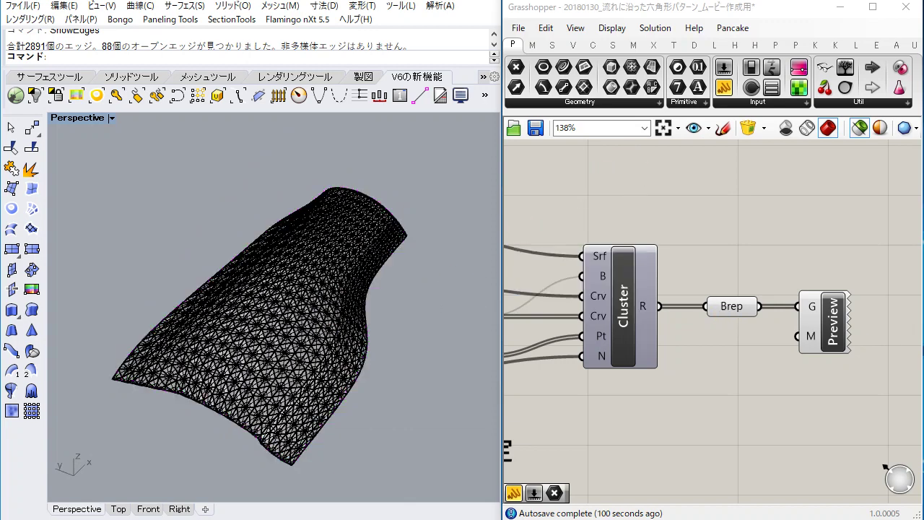
Hide sublayer 1 of the Bake_data layer and move the floating layer window out of the way.
{"action": "left_click_drag", "start_coordinate": [923, 161], "coordinate": [732, 168]}
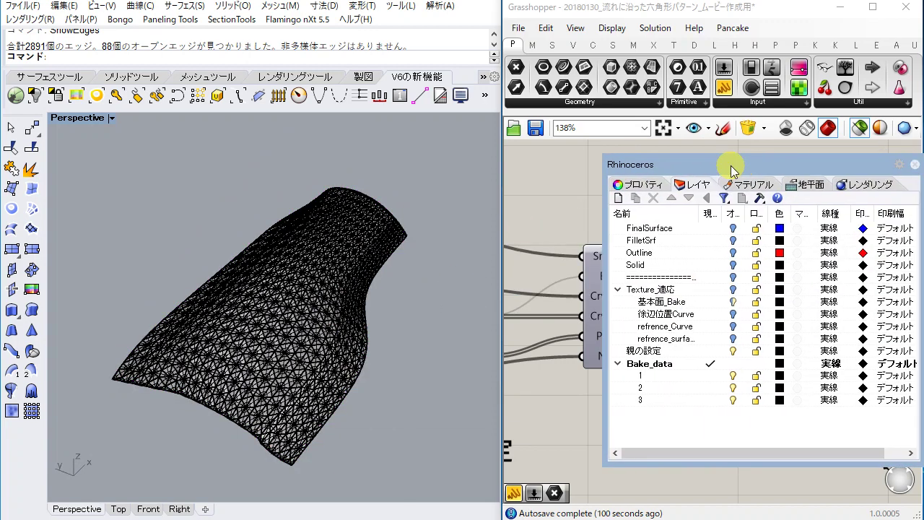
{"action": "left_click", "coordinate": [732, 379]}
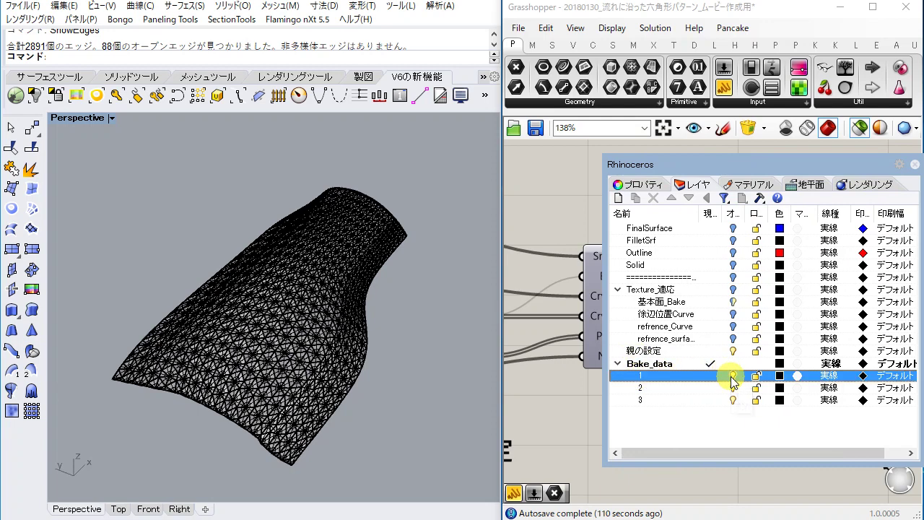
{"action": "left_click", "coordinate": [732, 379]}
{"action": "left_click_drag", "start_coordinate": [686, 165], "coordinate": [923, 163]}
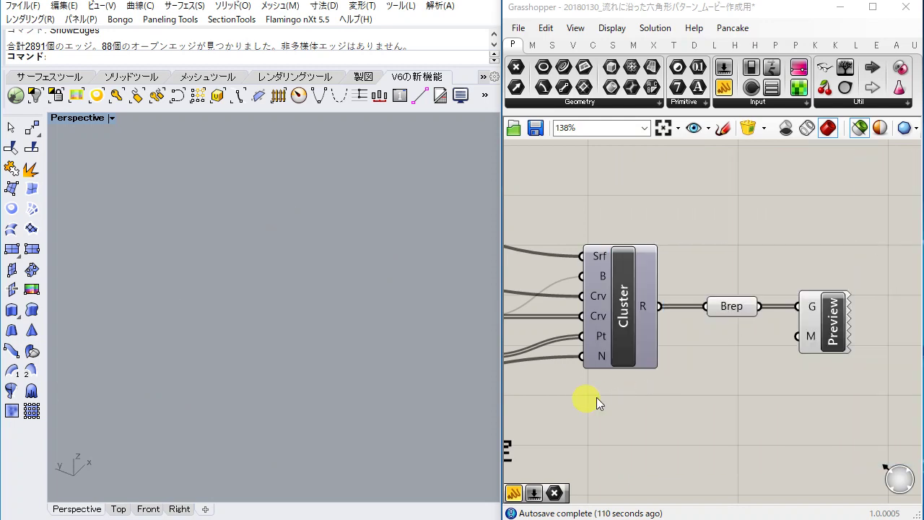
Set the U Divisions slider back to 20 for a second texture variant.
{"action": "right_click_drag", "start_coordinate": [519, 389], "coordinate": [787, 376]}
{"action": "scroll", "coordinate": [787, 375], "scroll_direction": "down", "scroll_amount": 2}
{"action": "right_click_drag", "start_coordinate": [542, 369], "coordinate": [677, 336]}
{"action": "scroll", "coordinate": [677, 336], "scroll_direction": "up", "scroll_amount": 2}
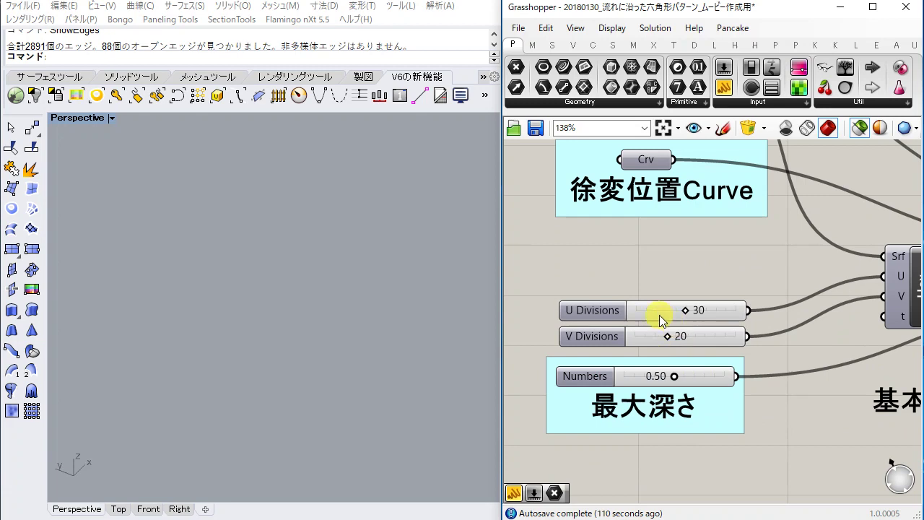
{"action": "double_click", "coordinate": [659, 315]}
{"action": "type", "text": "20"}
{"action": "key", "text": "Return"}
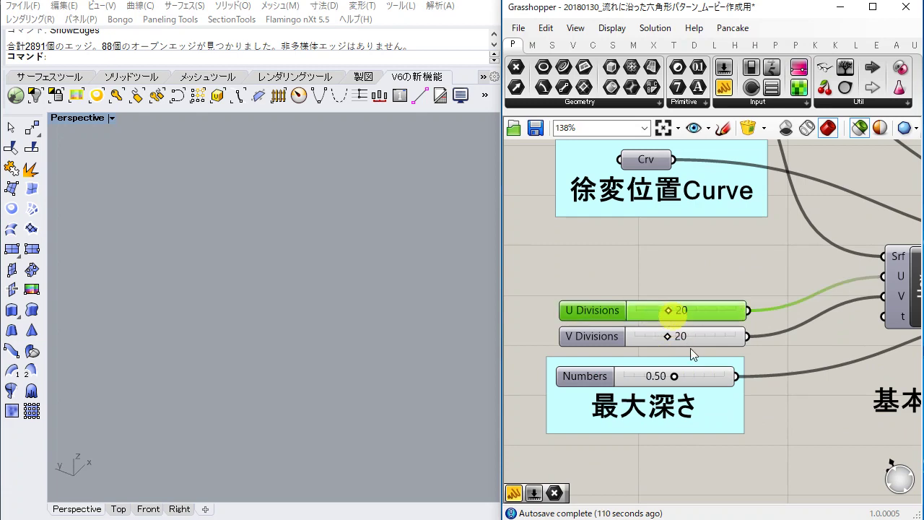
Set the V Divisions slider to 40 and the maximum depth Numbers slider to 0.20.
{"action": "double_click", "coordinate": [701, 334]}
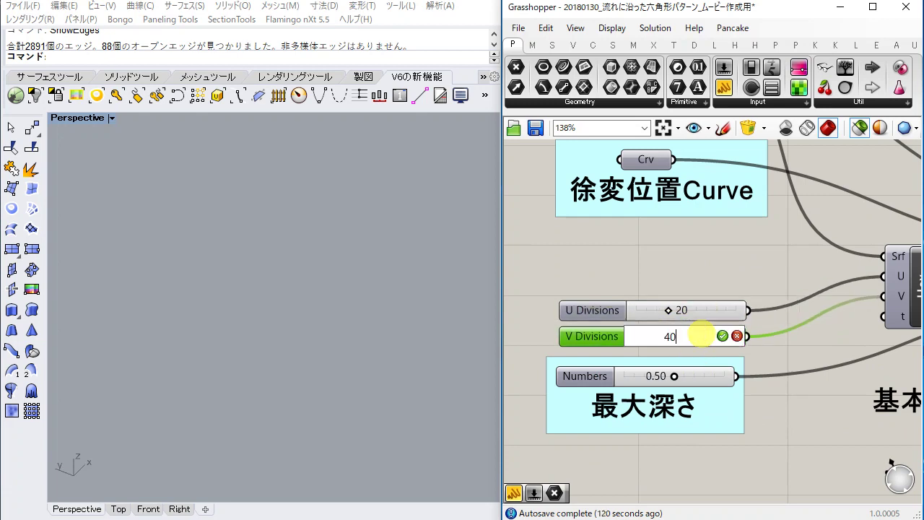
{"action": "key", "text": "Return"}
{"action": "double_click", "coordinate": [706, 377]}
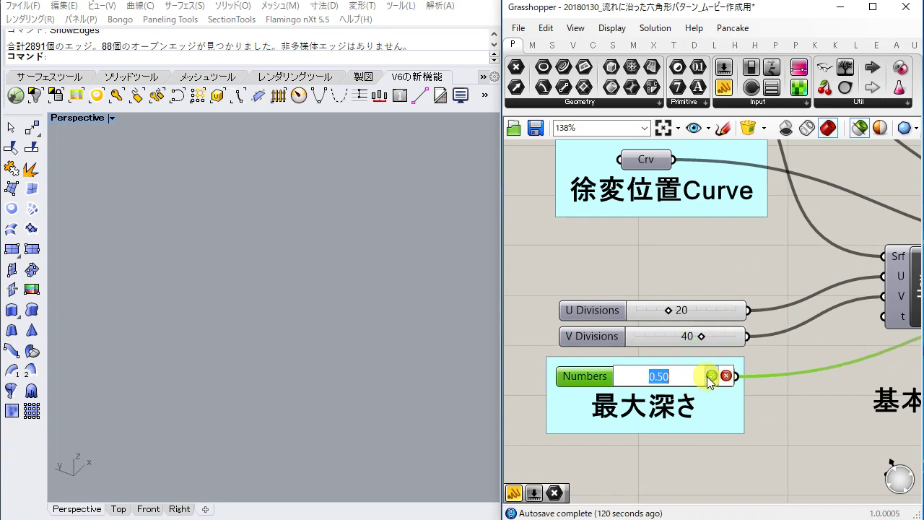
{"action": "type", "text": "0."}
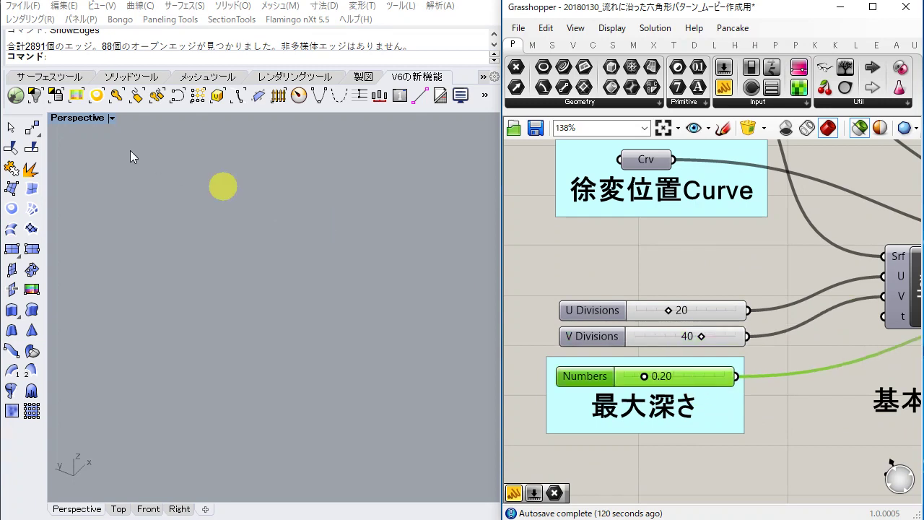
Show the full texture preview and bake the Brep output onto sublayer 2 of the Bake_data layer.
{"action": "left_click", "coordinate": [860, 127]}
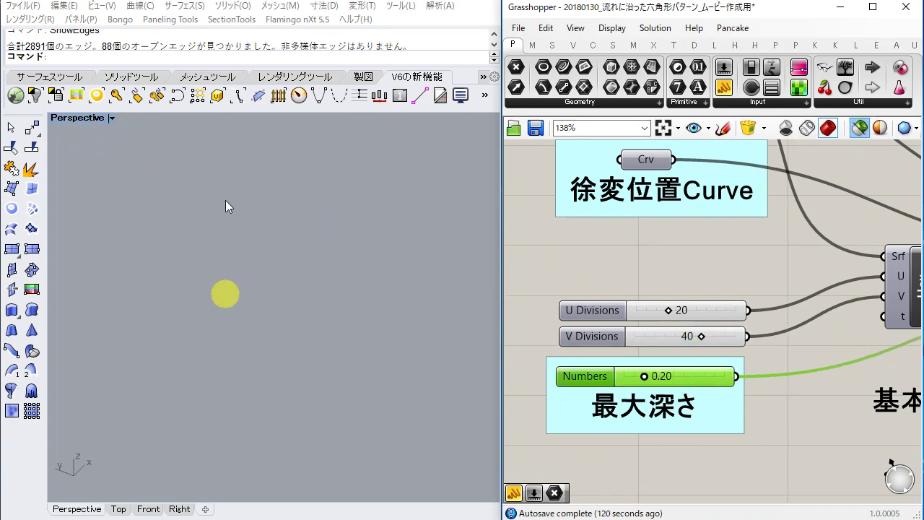
{"action": "right_click_drag", "start_coordinate": [443, 293], "coordinate": [268, 269]}
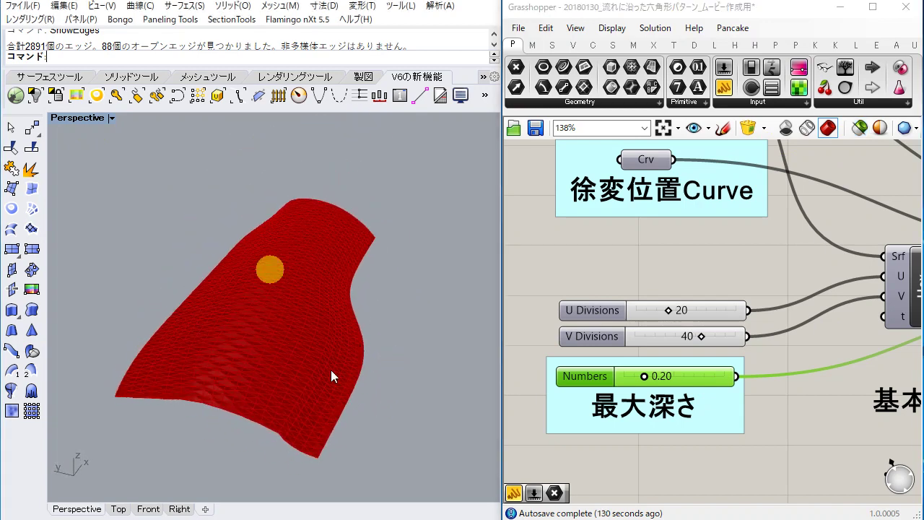
{"action": "right_click_drag", "start_coordinate": [805, 261], "coordinate": [626, 285]}
{"action": "scroll", "coordinate": [737, 287], "scroll_direction": "down", "scroll_amount": 4}
{"action": "right_click_drag", "start_coordinate": [831, 301], "coordinate": [694, 334]}
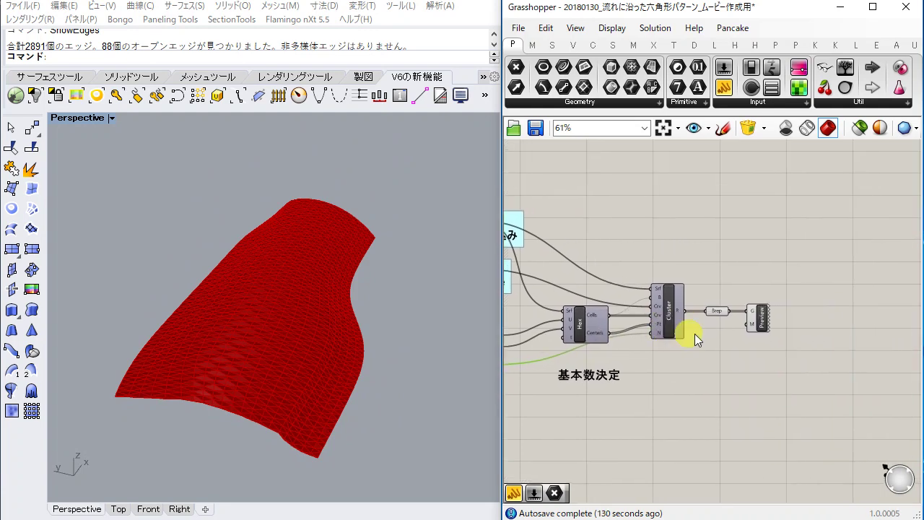
{"action": "scroll", "coordinate": [694, 334], "scroll_direction": "up", "scroll_amount": 3}
{"action": "right_click", "coordinate": [731, 296]}
{"action": "left_click", "coordinate": [770, 355]}
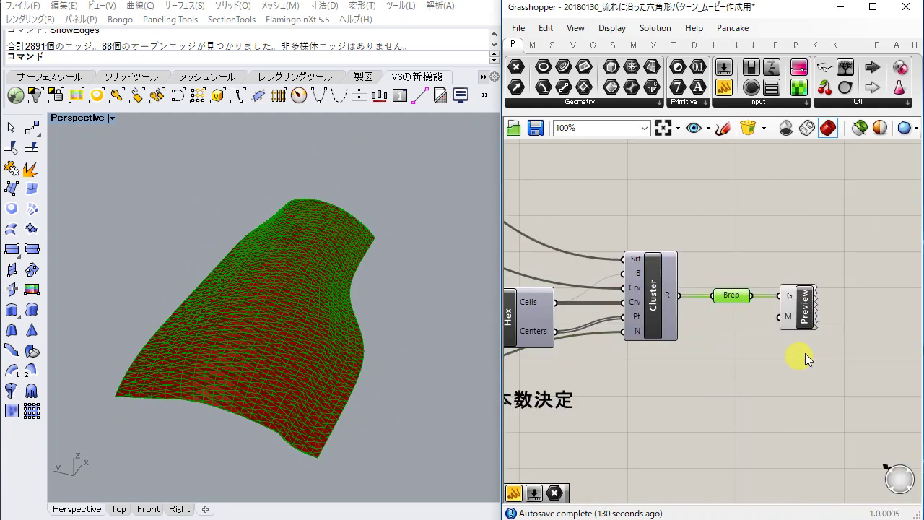
{"action": "scroll", "coordinate": [896, 307], "scroll_direction": "down", "scroll_amount": 1}
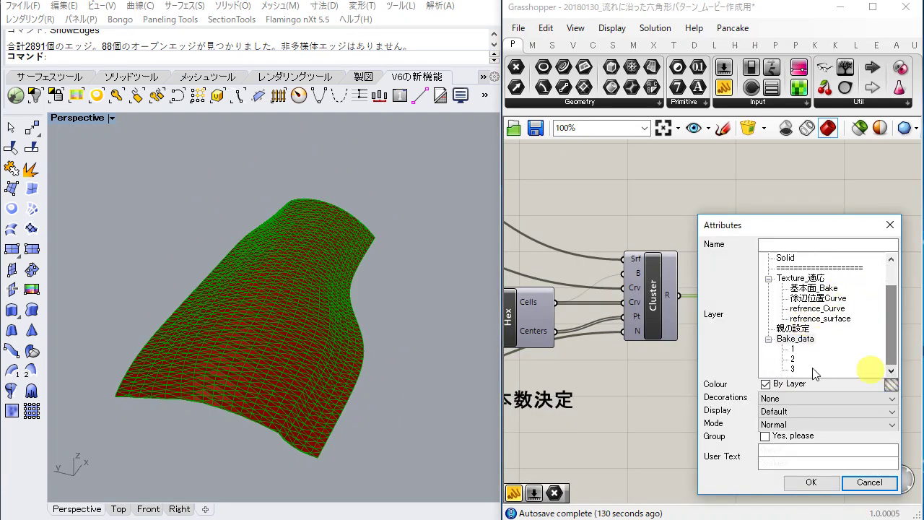
{"action": "left_click", "coordinate": [791, 359]}
{"action": "left_click", "coordinate": [830, 481]}
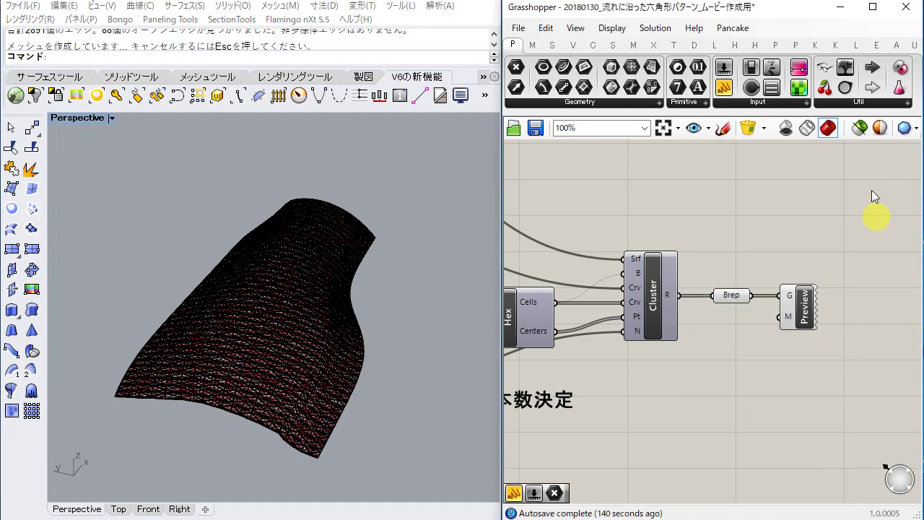
Limit the preview to selected components and move the newly baked texture aside in the Perspective view.
{"action": "left_click", "coordinate": [862, 130]}
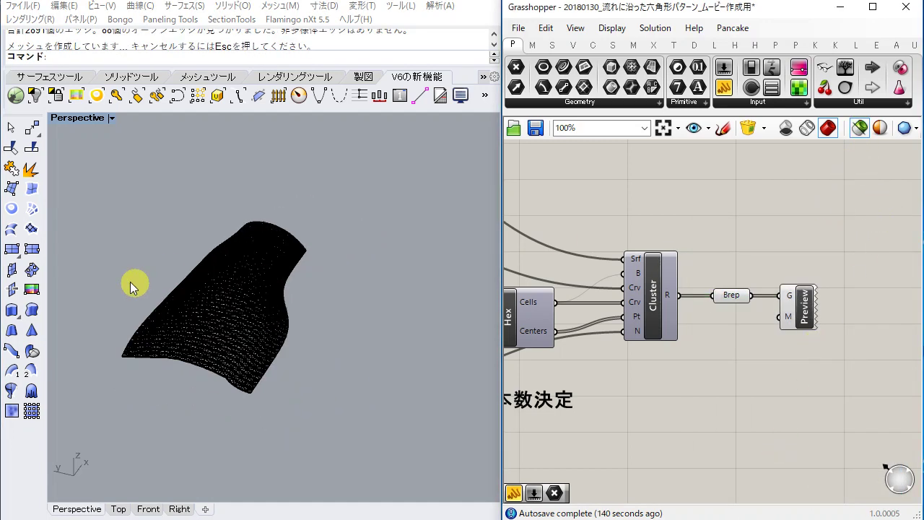
{"action": "left_click_drag", "start_coordinate": [83, 189], "coordinate": [332, 424]}
{"action": "right_click_drag", "start_coordinate": [264, 355], "coordinate": [343, 389]}
{"action": "mouse_move", "coordinate": [344, 383]}
{"action": "left_mouse_down"}
{"action": "mouse_move", "coordinate": [140, 330]}
{"action": "mouse_move", "coordinate": [132, 339]}
{"action": "left_mouse_up"}
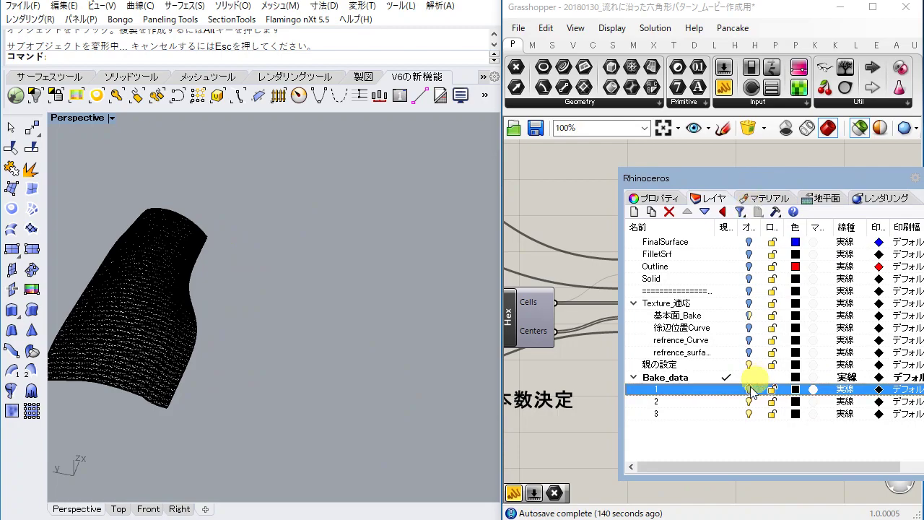
Show sublayer 1 of Bake_data, compare the two baked textures side by side, and move the layer window aside.
{"action": "left_click", "coordinate": [749, 390]}
{"action": "right_click_drag", "start_coordinate": [250, 385], "coordinate": [309, 387]}
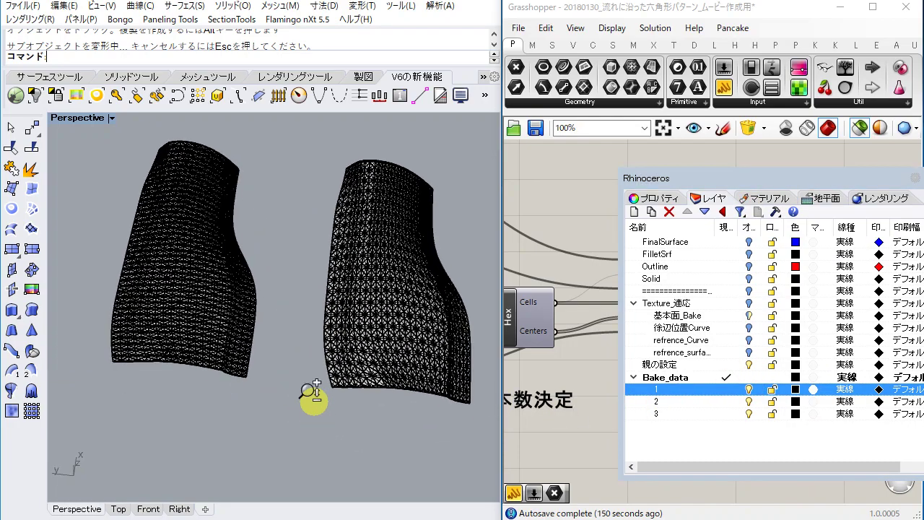
{"action": "scroll", "coordinate": [282, 327], "scroll_direction": "up", "scroll_amount": 7}
{"action": "right_click_drag", "start_coordinate": [279, 328], "coordinate": [334, 378]}
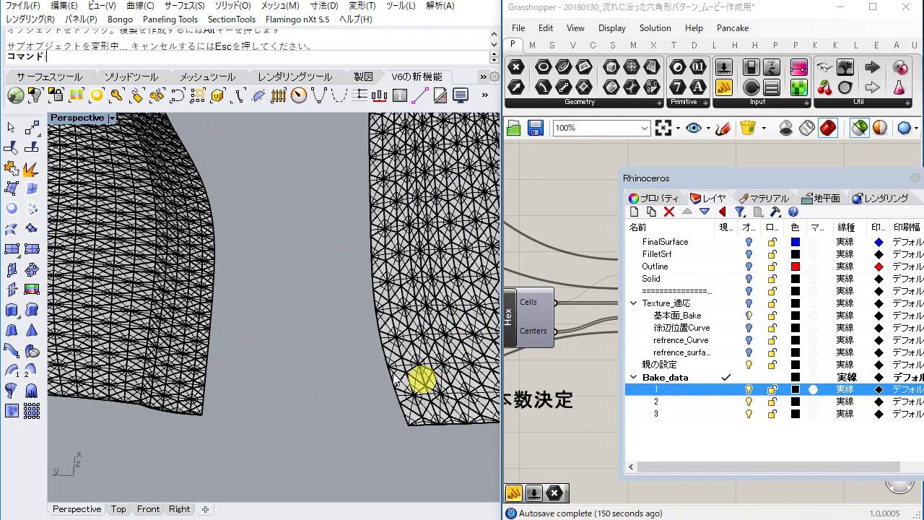
{"action": "right_click_drag", "start_coordinate": [137, 303], "coordinate": [259, 288]}
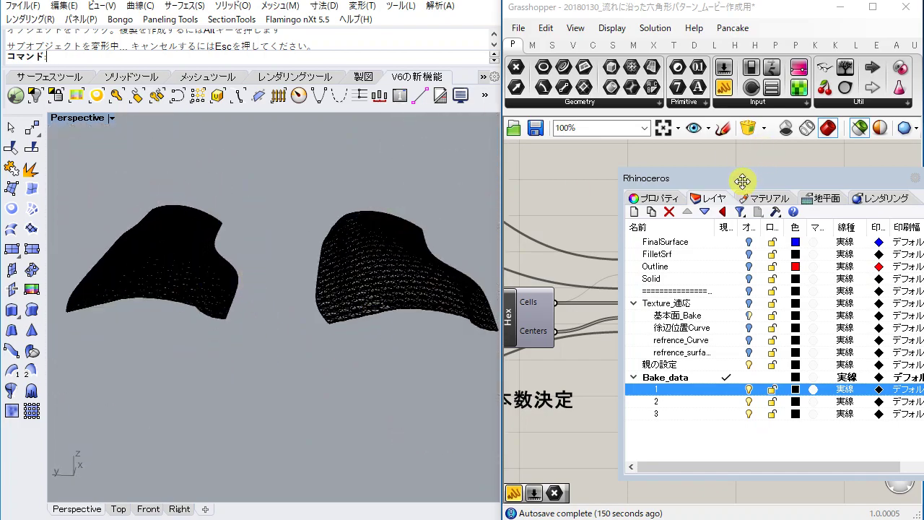
{"action": "left_click_drag", "start_coordinate": [769, 175], "coordinate": [899, 167]}
Bake the Hex component's cells and centers onto sublayer 3 of the Bake_data layer.
{"action": "right_click_drag", "start_coordinate": [632, 413], "coordinate": [607, 458]}
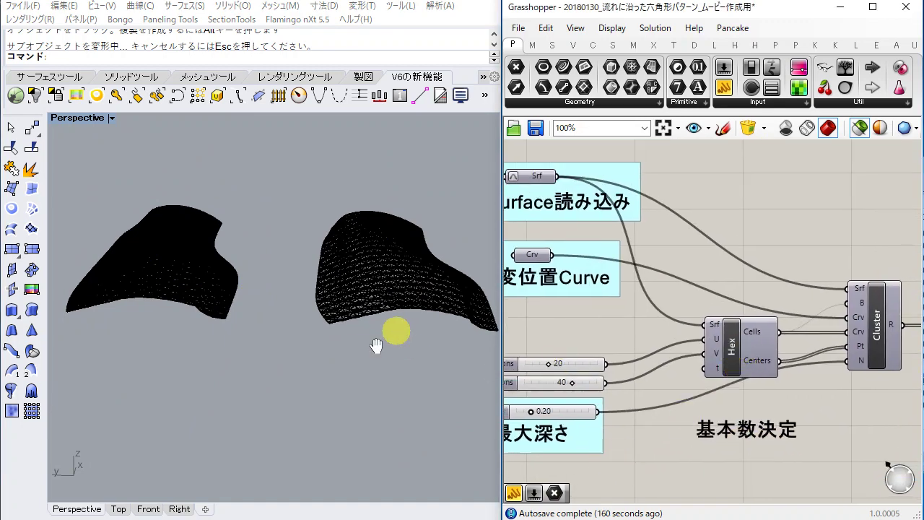
{"action": "left_click", "coordinate": [732, 346]}
{"action": "right_click", "coordinate": [736, 341]}
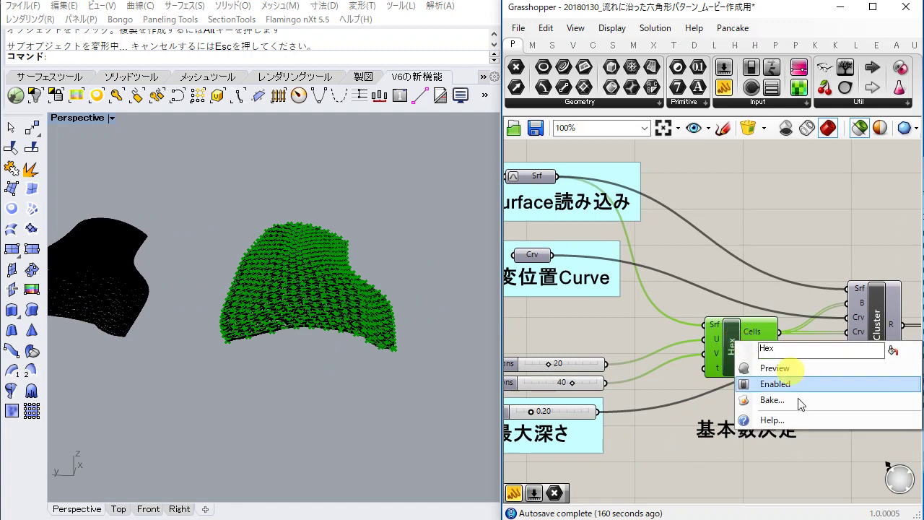
{"action": "left_click", "coordinate": [780, 401]}
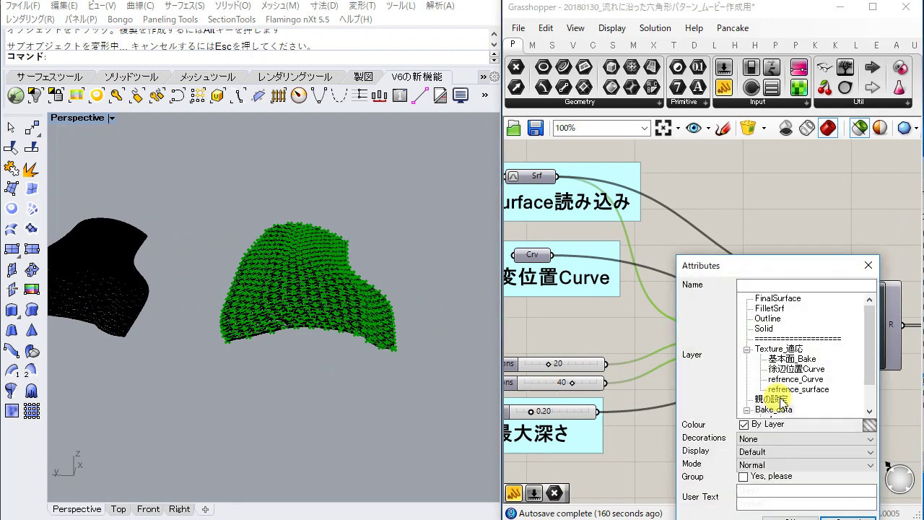
{"action": "left_click_drag", "start_coordinate": [864, 349], "coordinate": [872, 418]}
{"action": "left_click", "coordinate": [771, 409]}
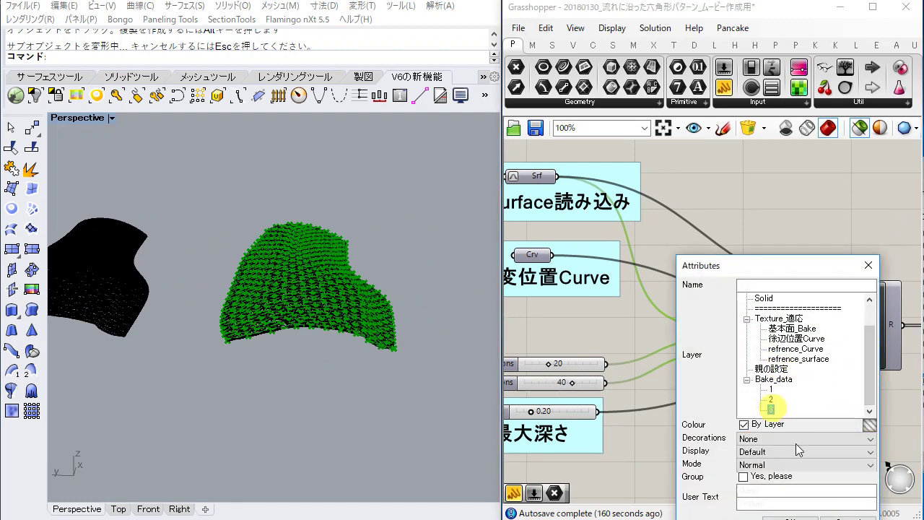
{"action": "left_click", "coordinate": [790, 516]}
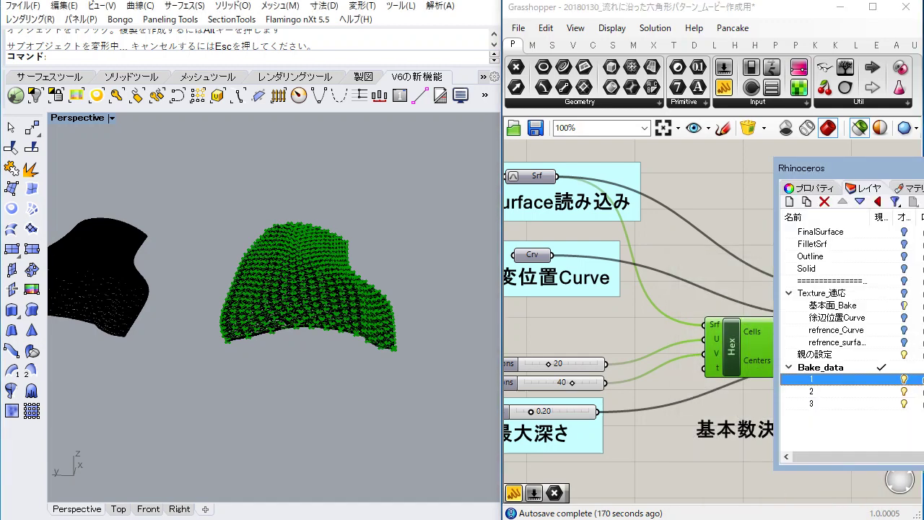
Hide sublayers 1 and 2 of Bake_data and deselect the Hex component.
{"action": "left_click", "coordinate": [921, 377]}
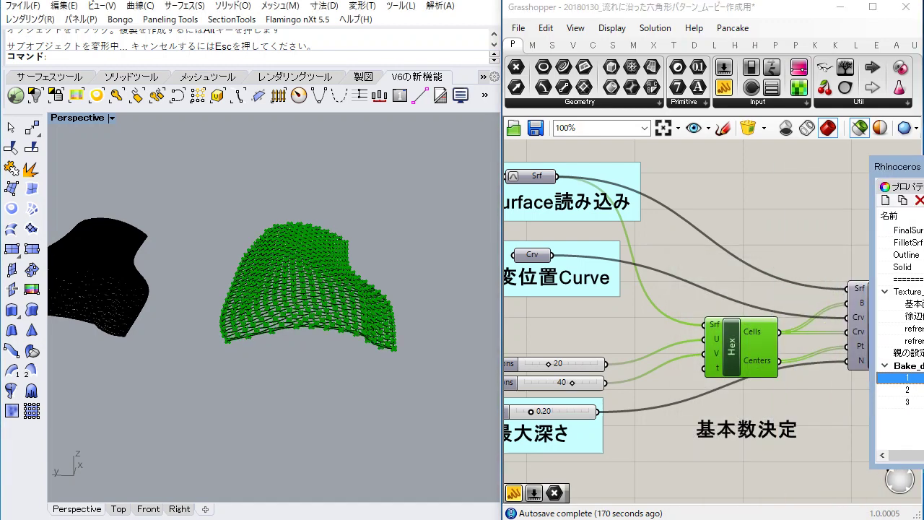
{"action": "left_click", "coordinate": [920, 389]}
{"action": "left_click", "coordinate": [783, 203]}
Inspect the baked hexagon cells by selecting one cell outline and one center point, then clear the selection.
{"action": "scroll", "coordinate": [269, 375], "scroll_direction": "up", "scroll_amount": 10}
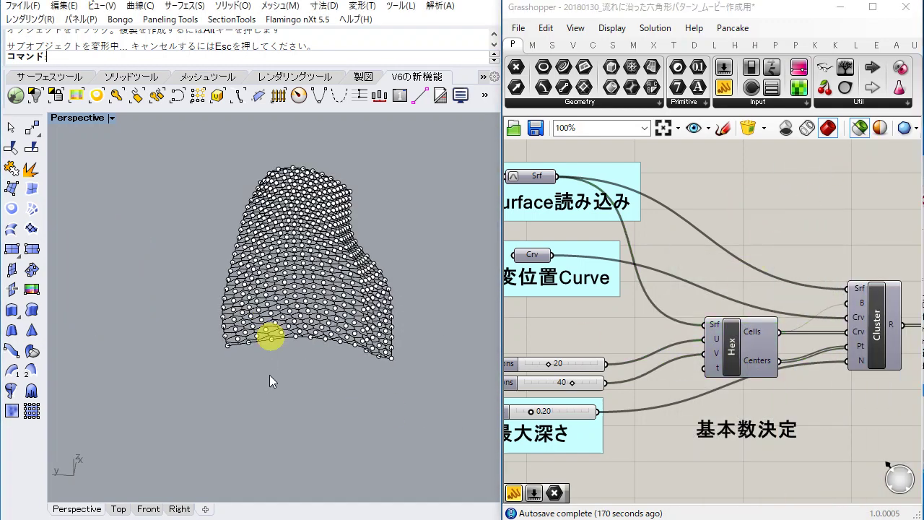
{"action": "left_click", "coordinate": [331, 331]}
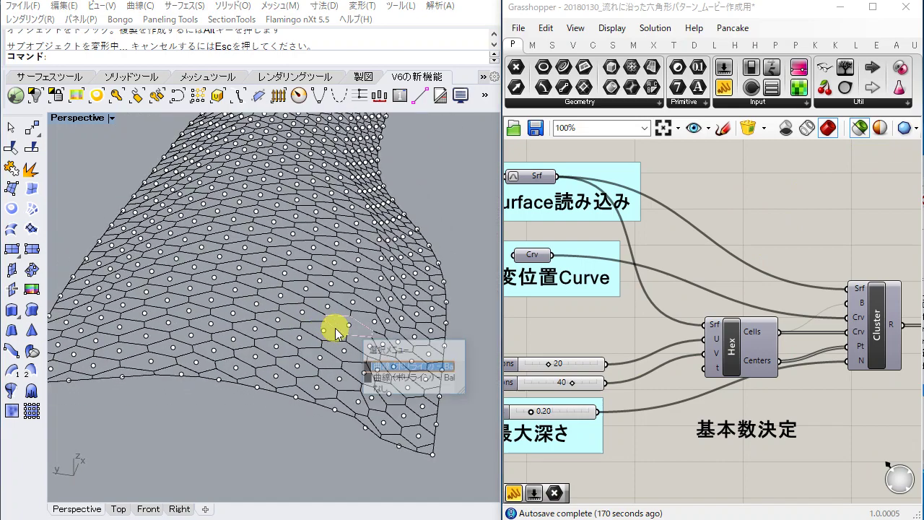
{"action": "left_click", "coordinate": [378, 362]}
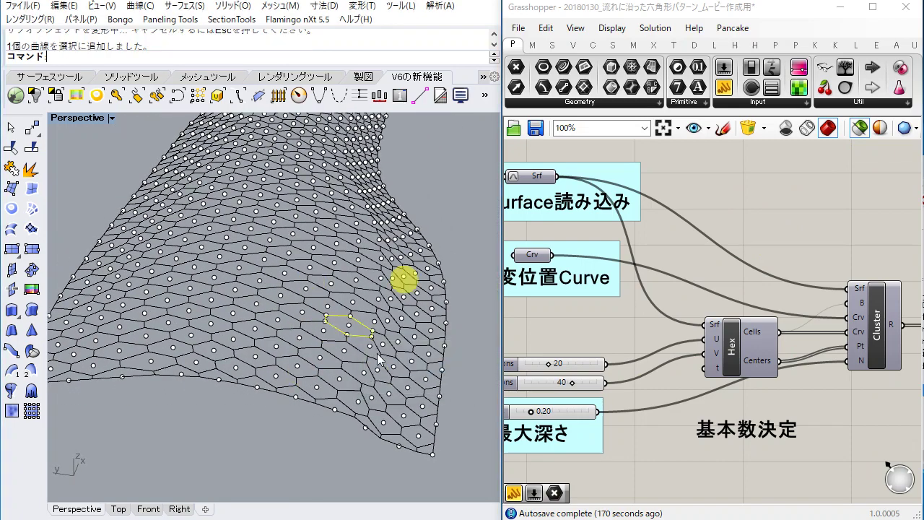
{"action": "left_click", "coordinate": [264, 281]}
{"action": "right_click_drag", "start_coordinate": [336, 308], "coordinate": [203, 295]}
{"action": "left_click", "coordinate": [294, 352]}
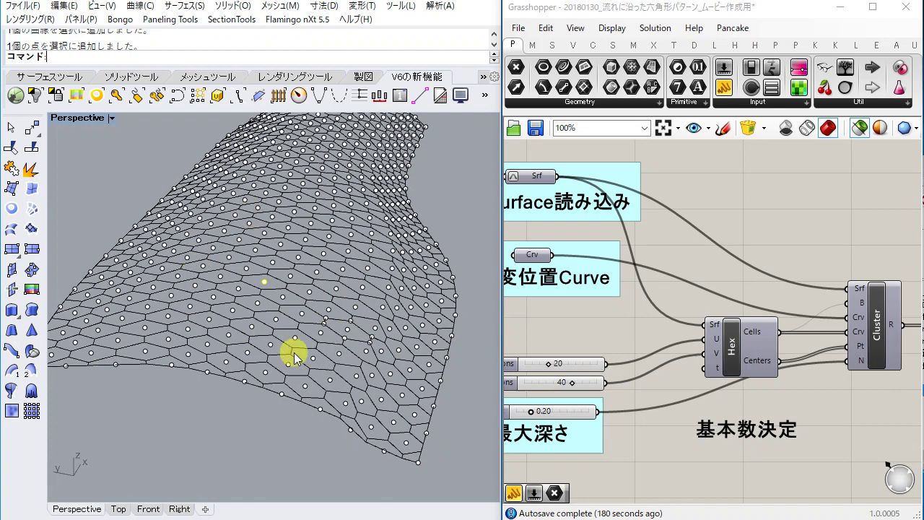
{"action": "mouse_move", "coordinate": [294, 352]}
{"action": "right_mouse_down"}
{"action": "mouse_move", "coordinate": [298, 315]}
{"action": "mouse_move", "coordinate": [321, 318]}
{"action": "mouse_move", "coordinate": [324, 334]}
{"action": "mouse_move", "coordinate": [398, 314]}
{"action": "mouse_move", "coordinate": [382, 276]}
{"action": "right_mouse_up"}
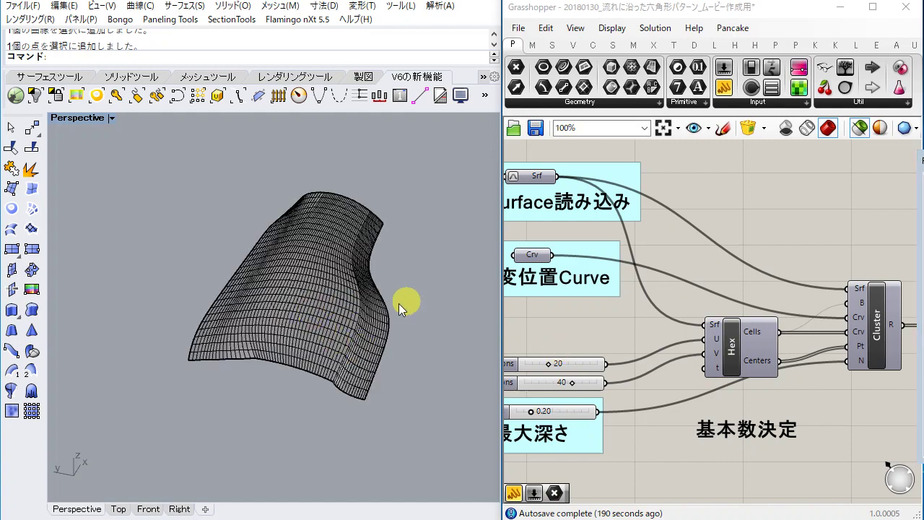
Examine the base surface against the previews of the Srf and Hex components, including the separate arched surface nearby.
{"action": "right_click_drag", "start_coordinate": [362, 292], "coordinate": [317, 318], "text": "shift"}
{"action": "right_click_drag", "start_coordinate": [680, 207], "coordinate": [773, 252]}
{"action": "left_click", "coordinate": [639, 226]}
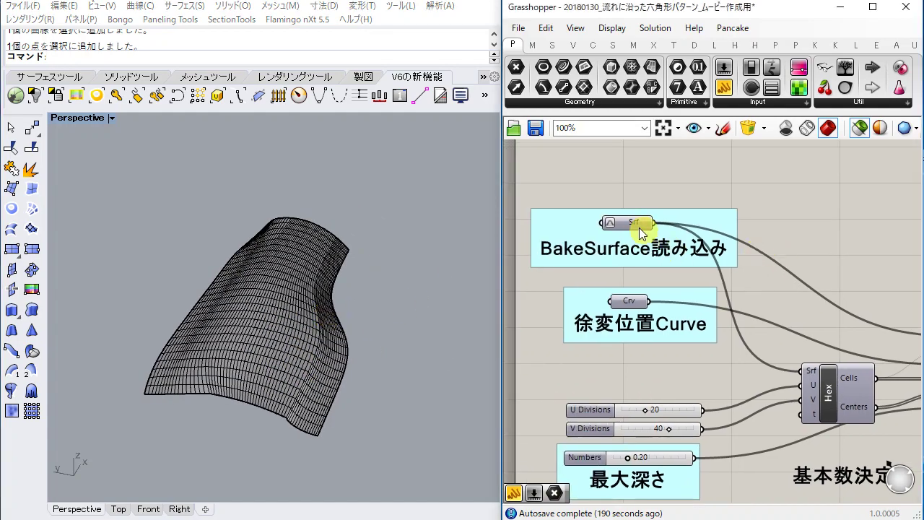
{"action": "right_click_drag", "start_coordinate": [337, 324], "coordinate": [267, 209]}
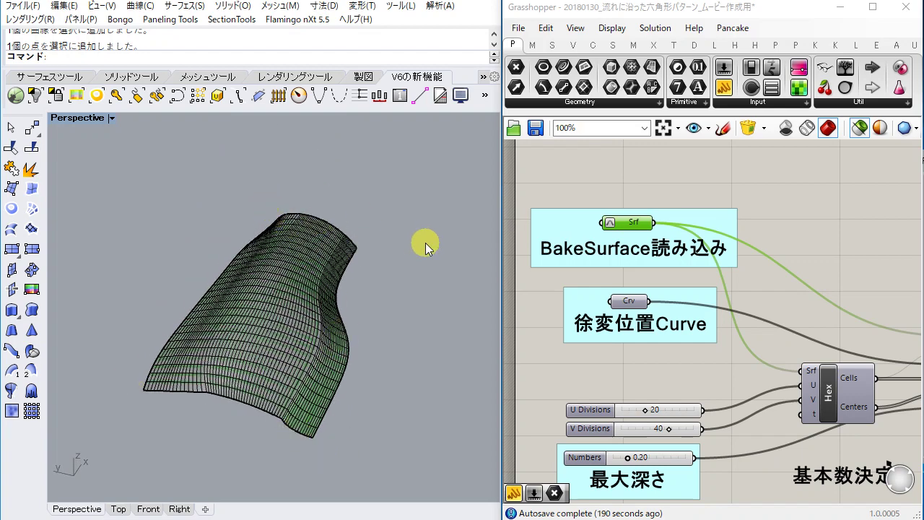
{"action": "right_click_drag", "start_coordinate": [814, 279], "coordinate": [737, 249]}
{"action": "left_click", "coordinate": [752, 368], "text": "shift"}
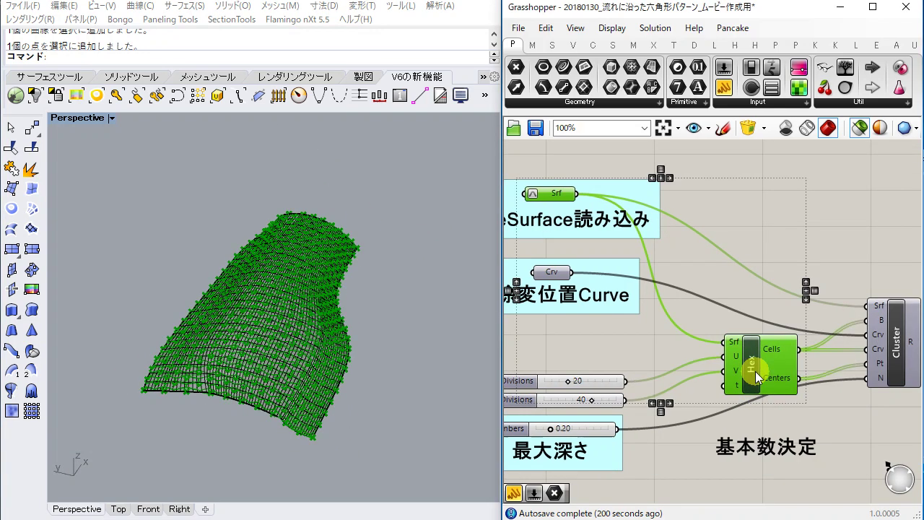
{"action": "right_click_drag", "start_coordinate": [276, 310], "coordinate": [314, 237]}
{"action": "right_click_drag", "start_coordinate": [341, 184], "coordinate": [353, 330], "text": "ctrl"}
{"action": "right_click_drag", "start_coordinate": [353, 330], "coordinate": [212, 373], "text": "shift"}
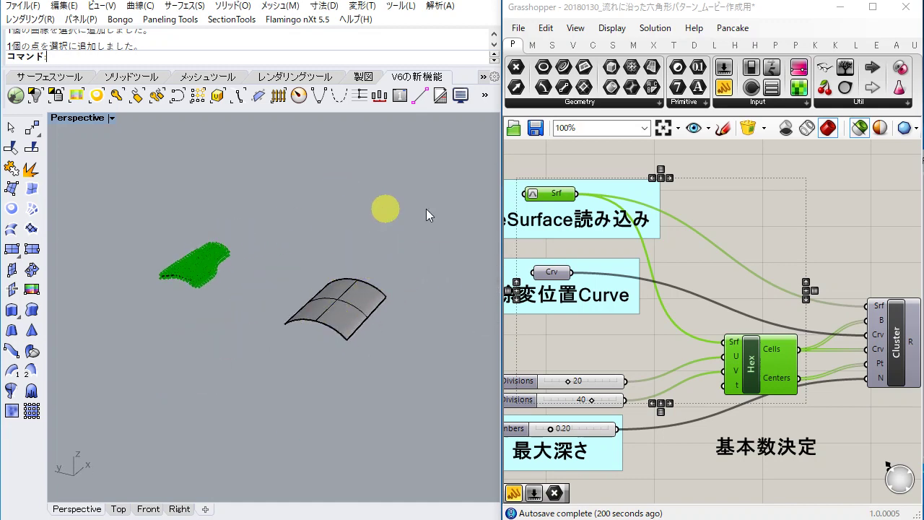
Assign the arched surface as the Srf component's referenced surface and deselect the component.
{"action": "left_click", "coordinate": [848, 193]}
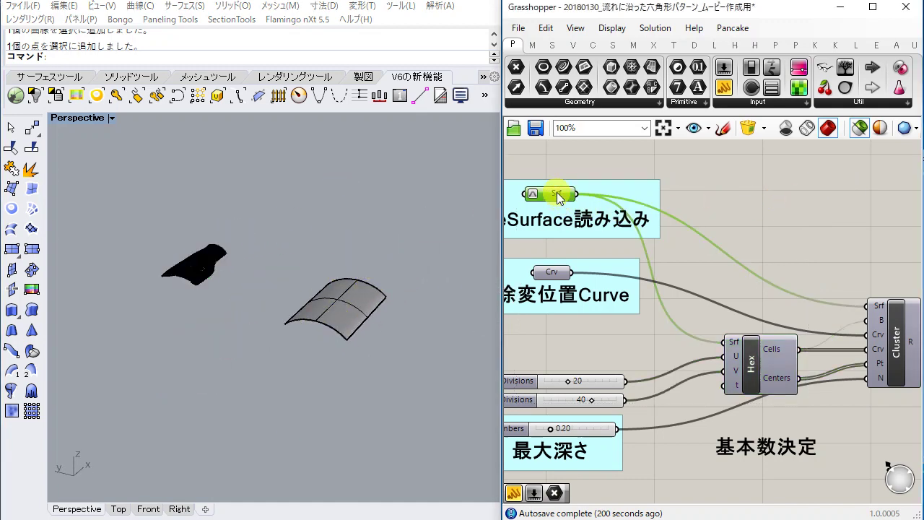
{"action": "right_click", "coordinate": [557, 192]}
{"action": "left_click", "coordinate": [639, 391]}
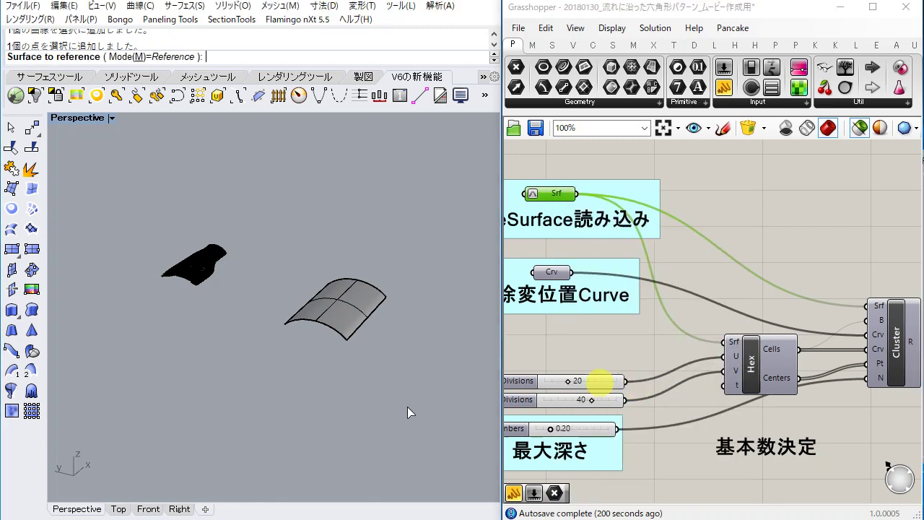
{"action": "left_click", "coordinate": [347, 331]}
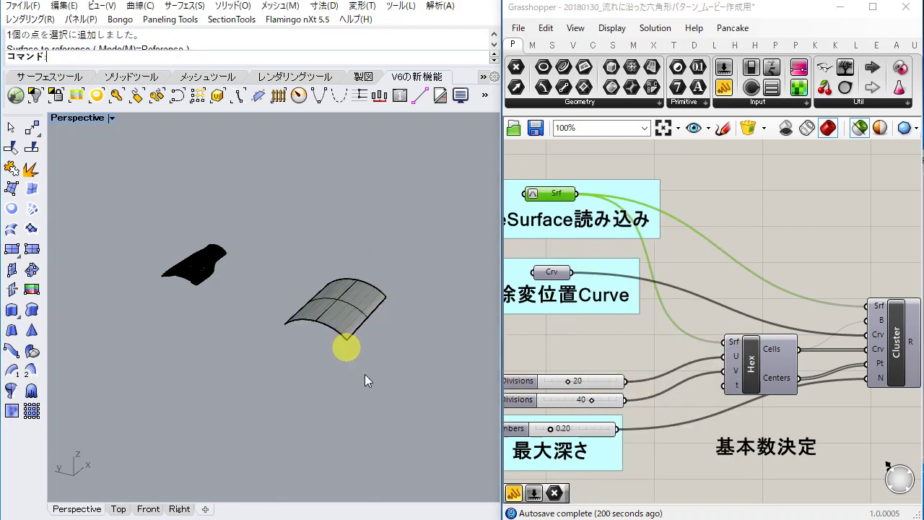
{"action": "left_click", "coordinate": [761, 205]}
Set the Perspective viewport to Rendered display mode and frame the textured arched surface closely.
{"action": "right_click_drag", "start_coordinate": [762, 205], "coordinate": [781, 214]}
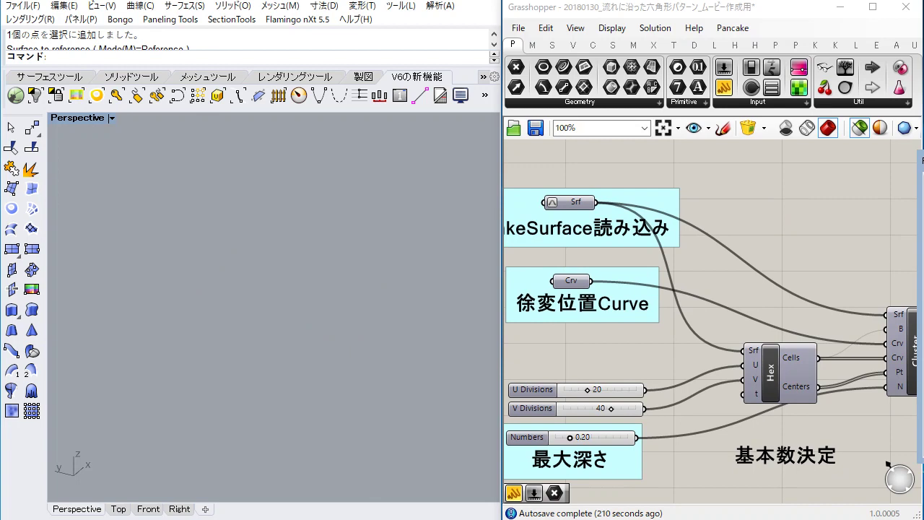
{"action": "left_click", "coordinate": [93, 121]}
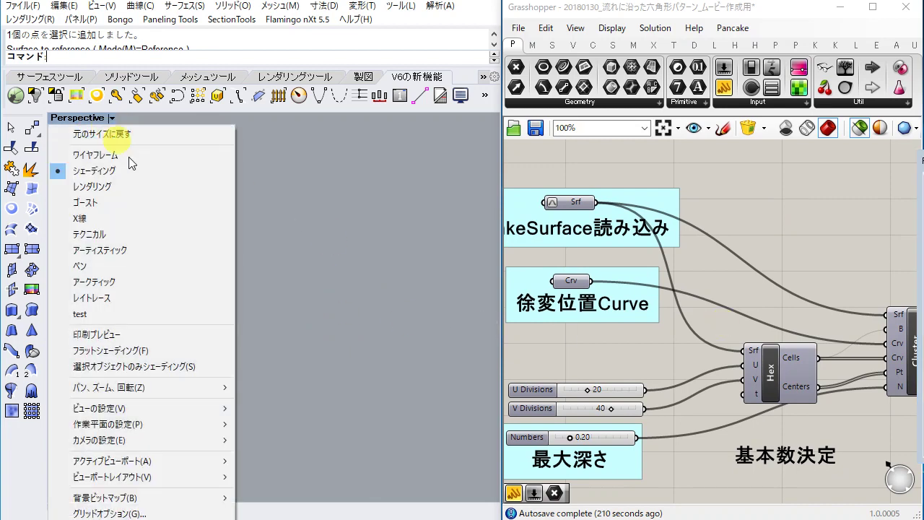
{"action": "left_click", "coordinate": [127, 186]}
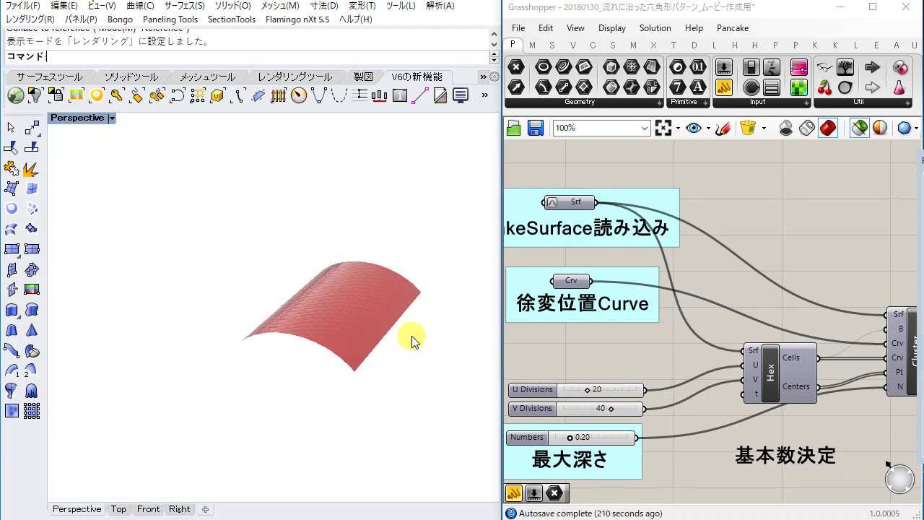
{"action": "right_click_drag", "start_coordinate": [385, 327], "coordinate": [350, 303], "text": "ctrl"}
Set the U Divisions slider to 40 and the maximum depth Numbers slider to 0.50.
{"action": "right_click_drag", "start_coordinate": [604, 355], "coordinate": [664, 355]}
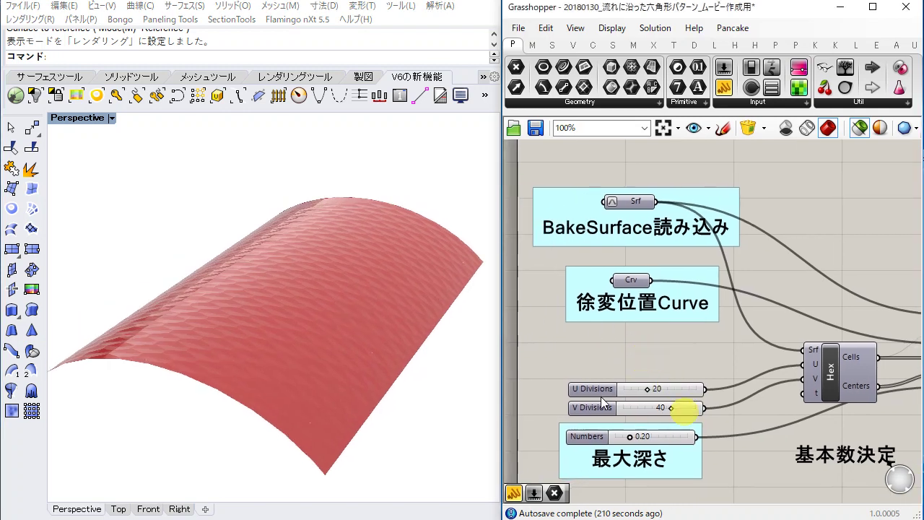
{"action": "double_click", "coordinate": [652, 388]}
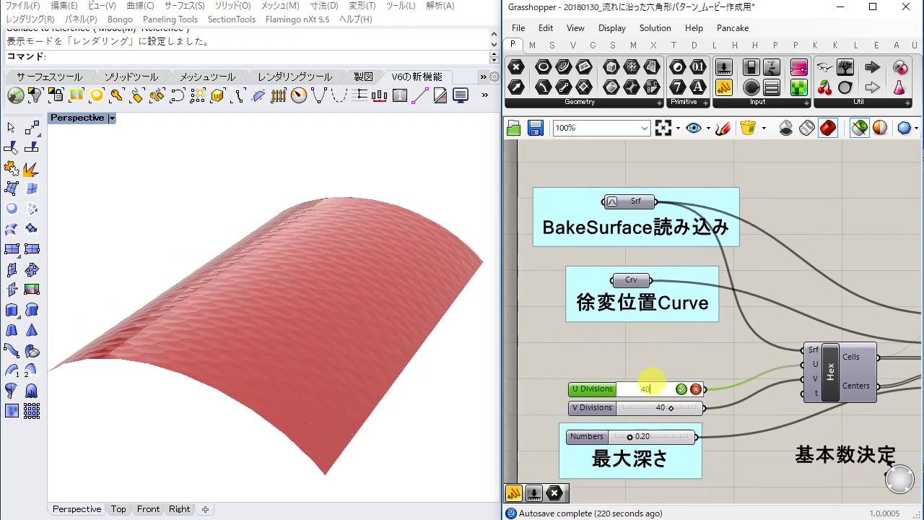
{"action": "key", "text": "Return"}
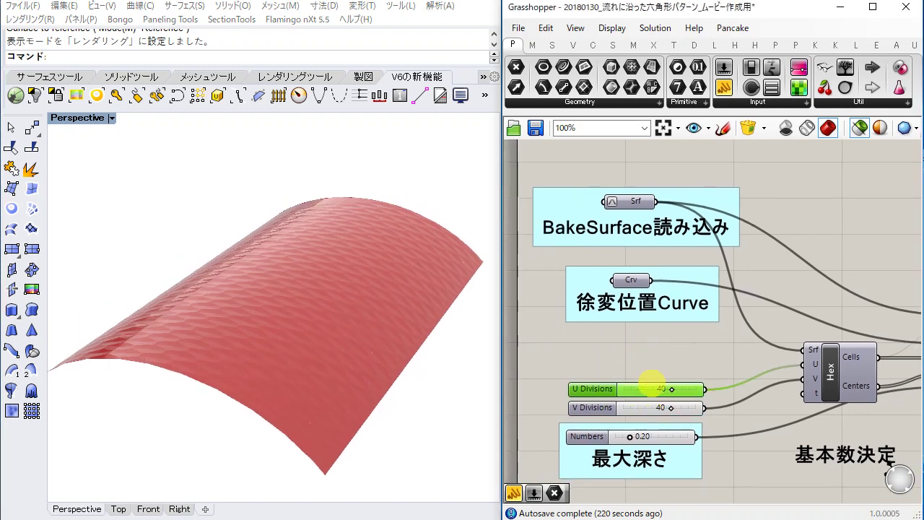
{"action": "double_click", "coordinate": [659, 437]}
{"action": "type", "text": "0.5"}
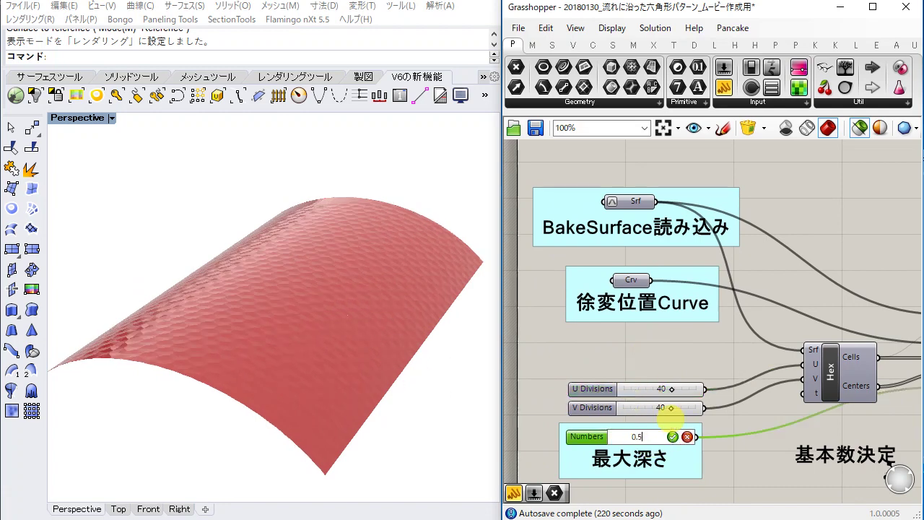
{"action": "key", "text": "Return"}
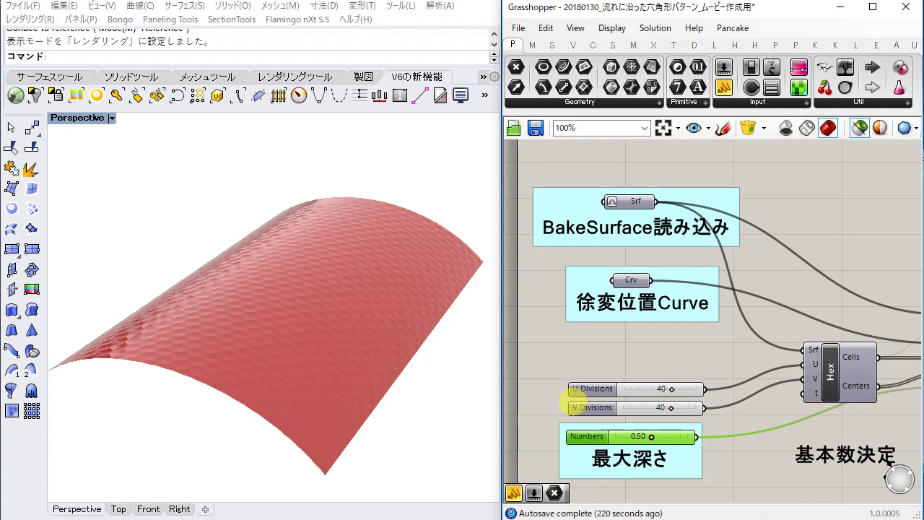